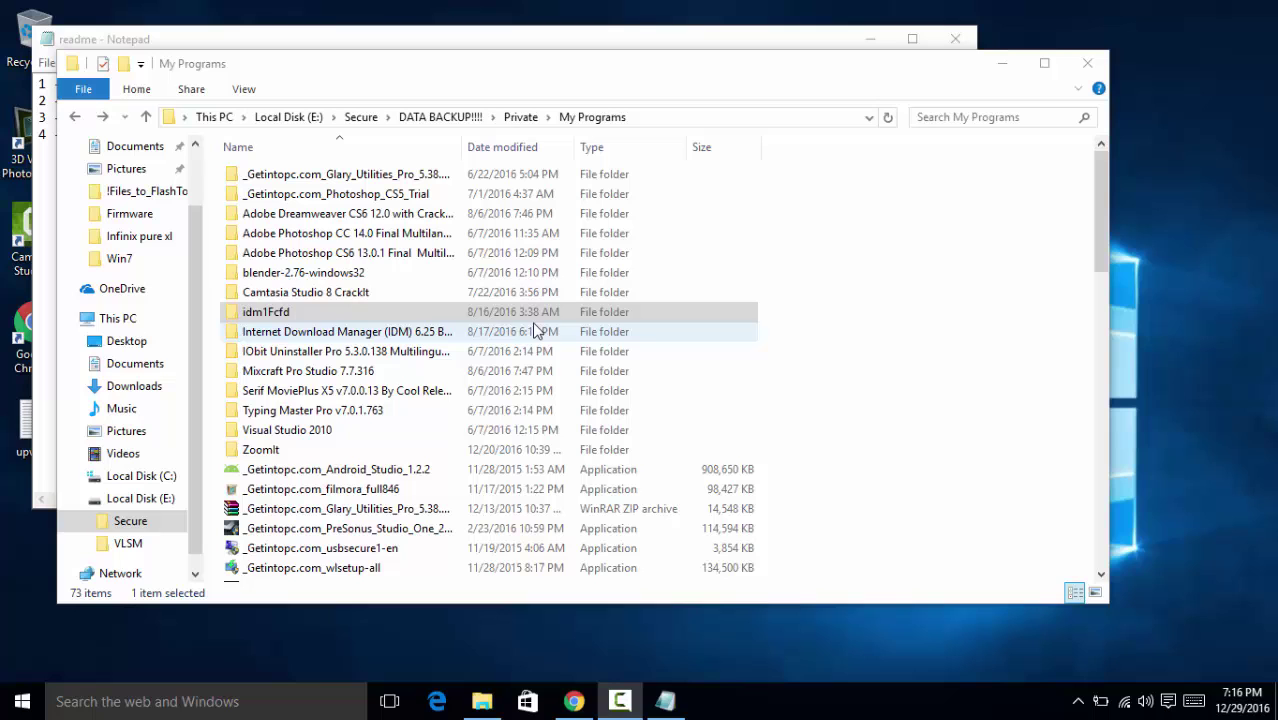
click(573, 701)
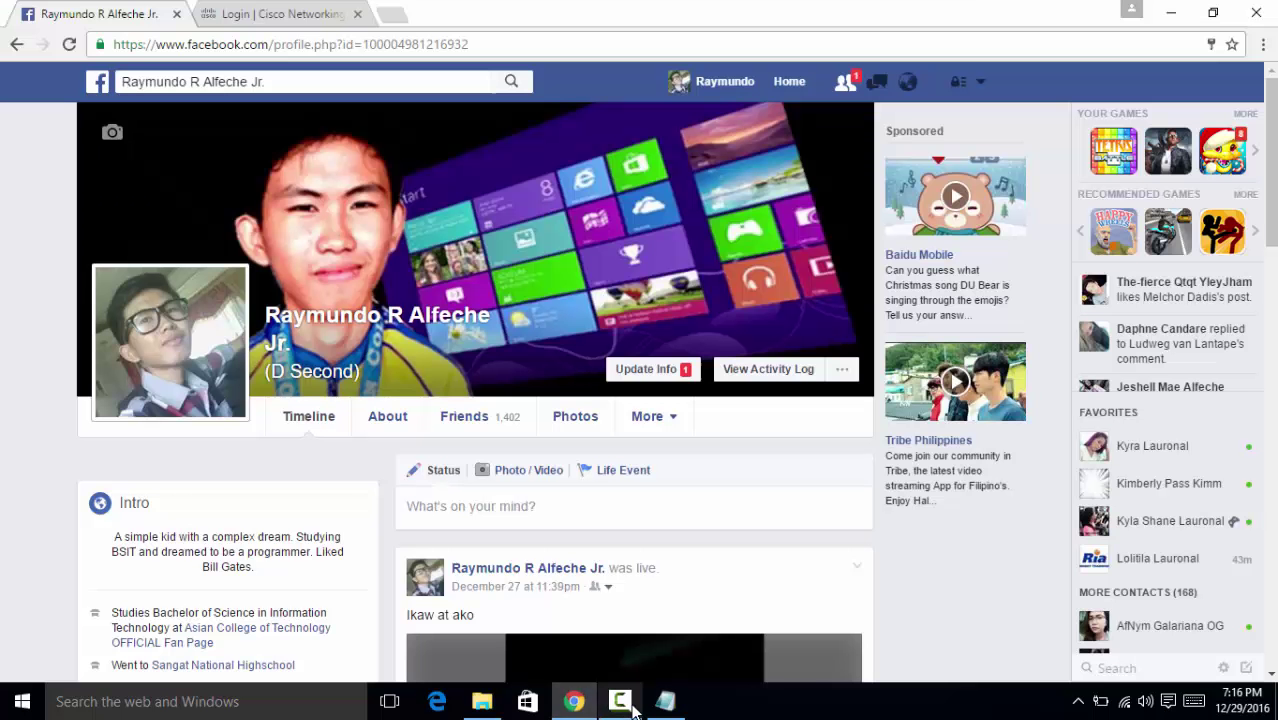
click(480, 701)
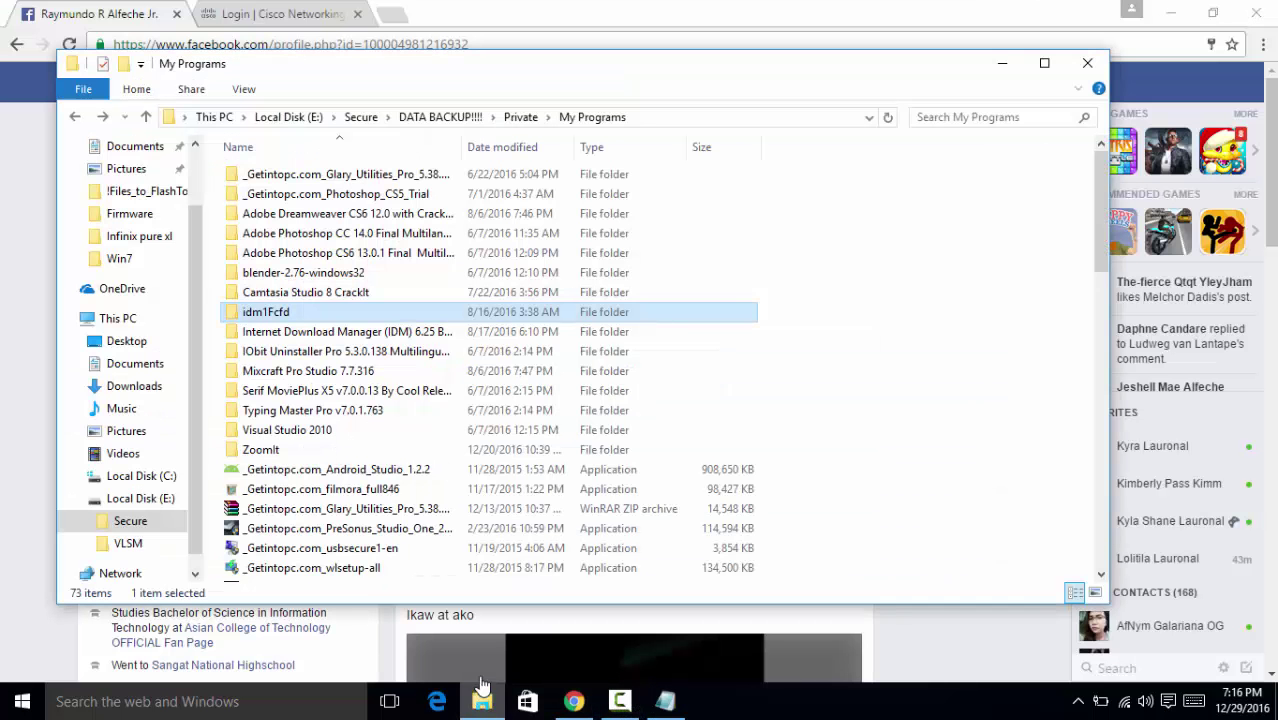
click(1155, 10)
click(285, 313)
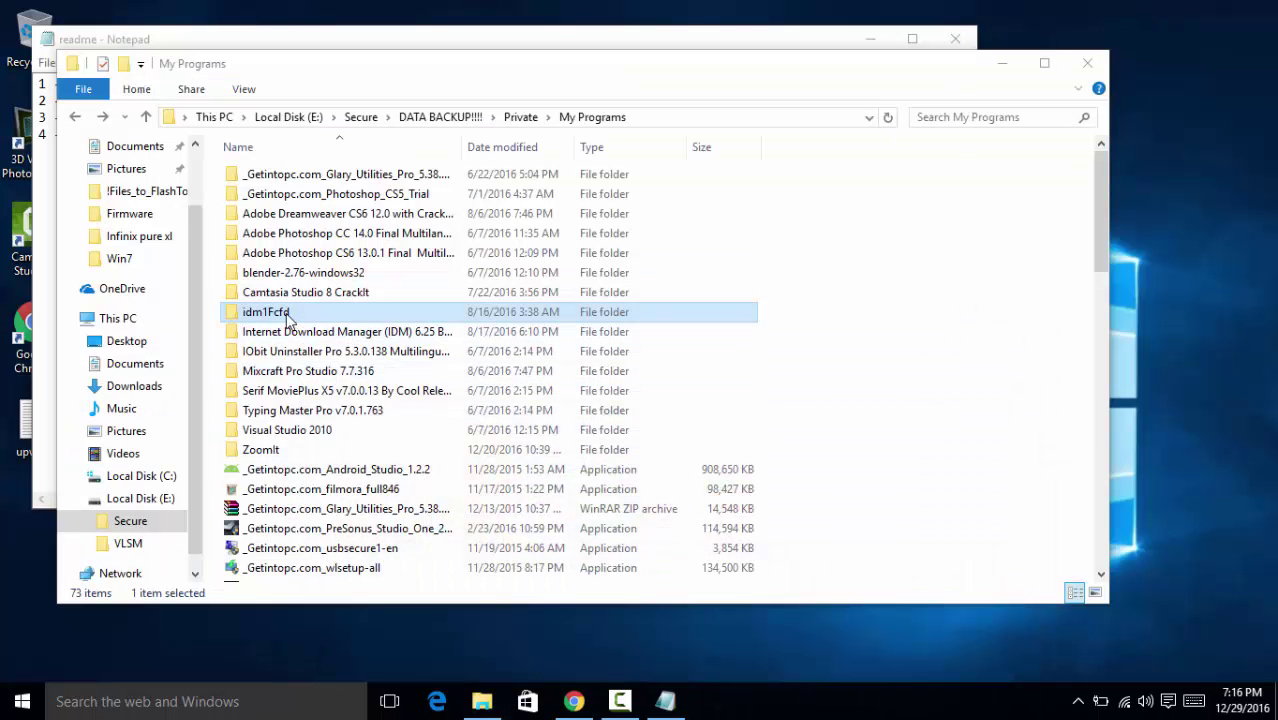
double_click(285, 314)
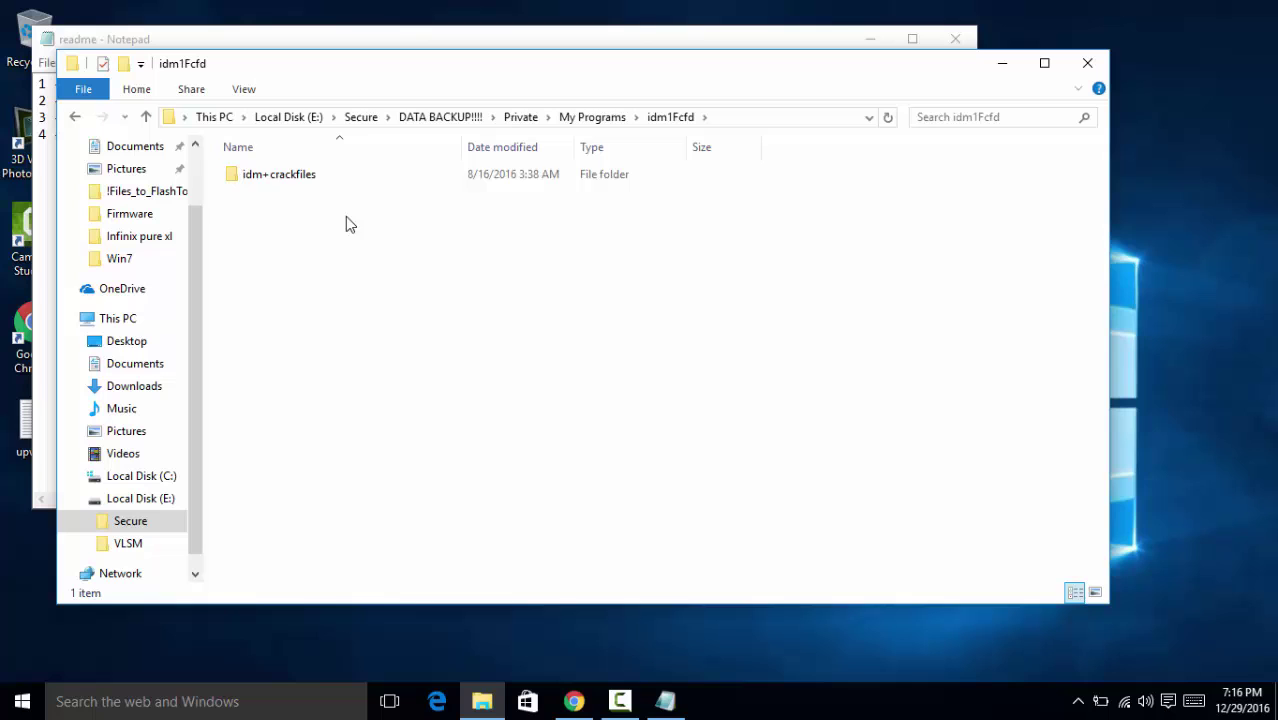
click(76, 118)
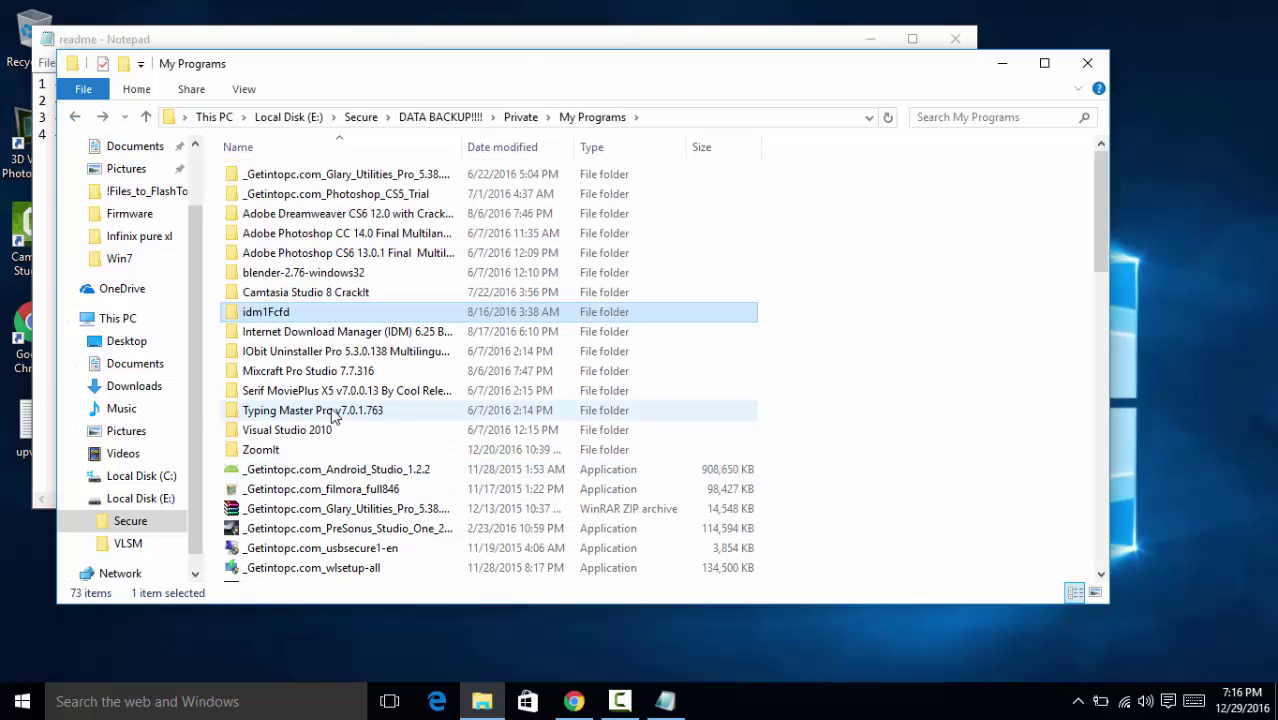
scroll(335, 417, down, 1)
click(320, 456)
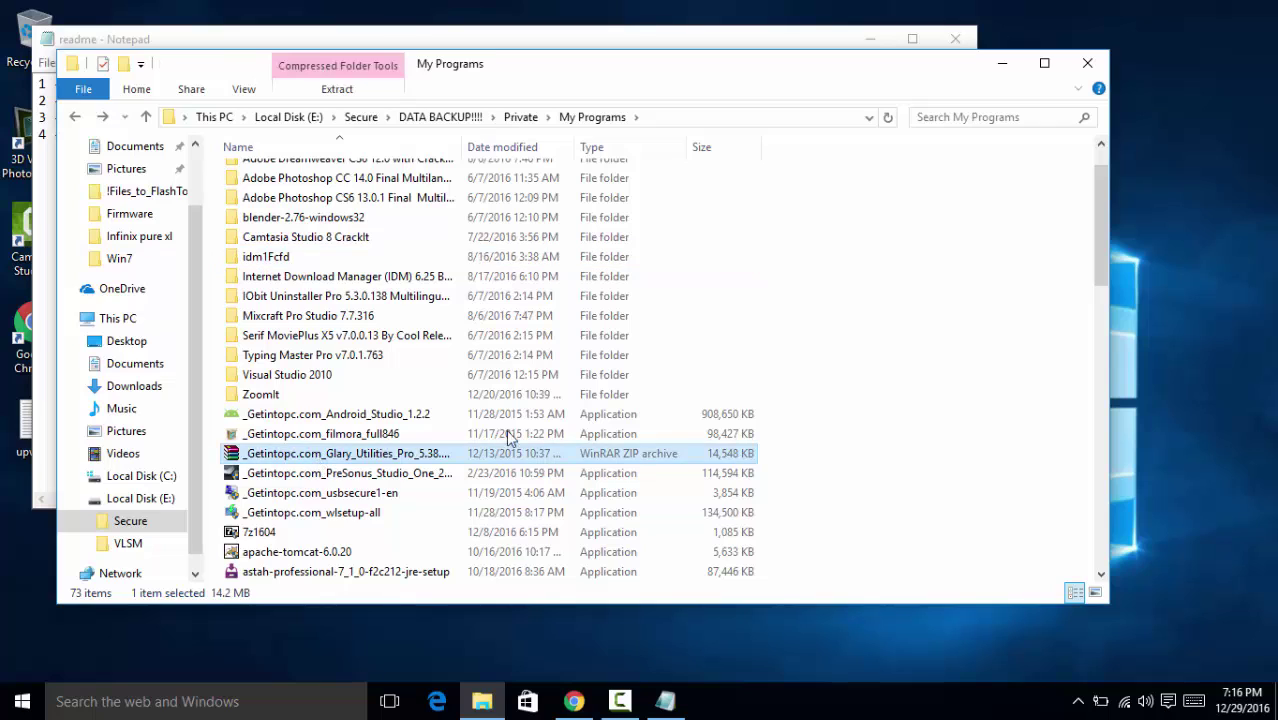
right_click(291, 460)
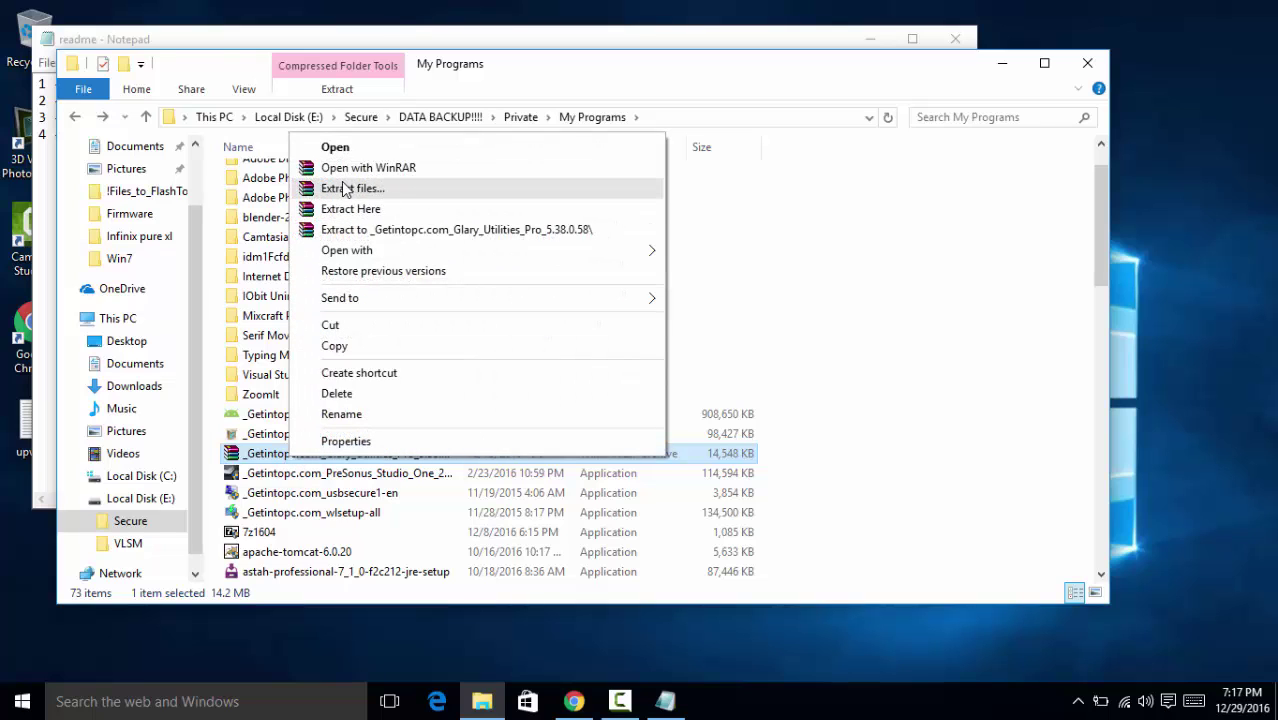
click(855, 257)
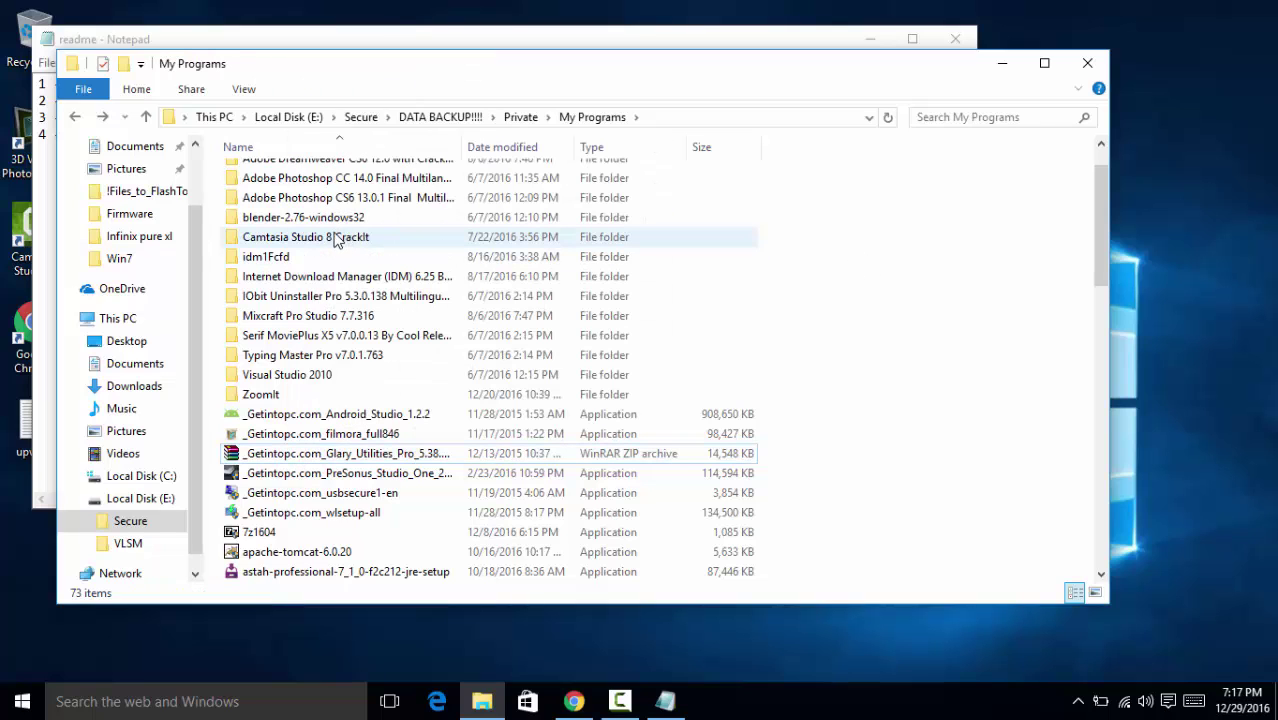
Step: Open the Setup folder inside idm1Fcfd\idm+crackfiles and launch the idman621f installer
double_click(255, 256)
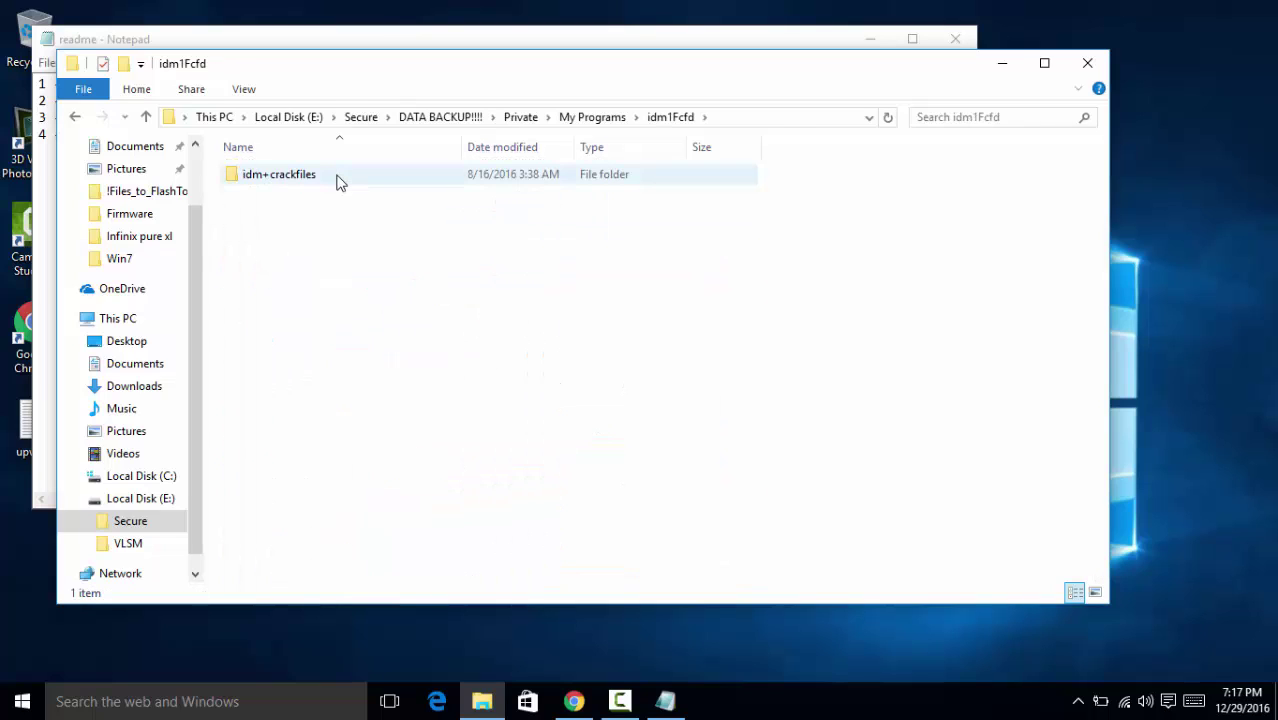
double_click(337, 182)
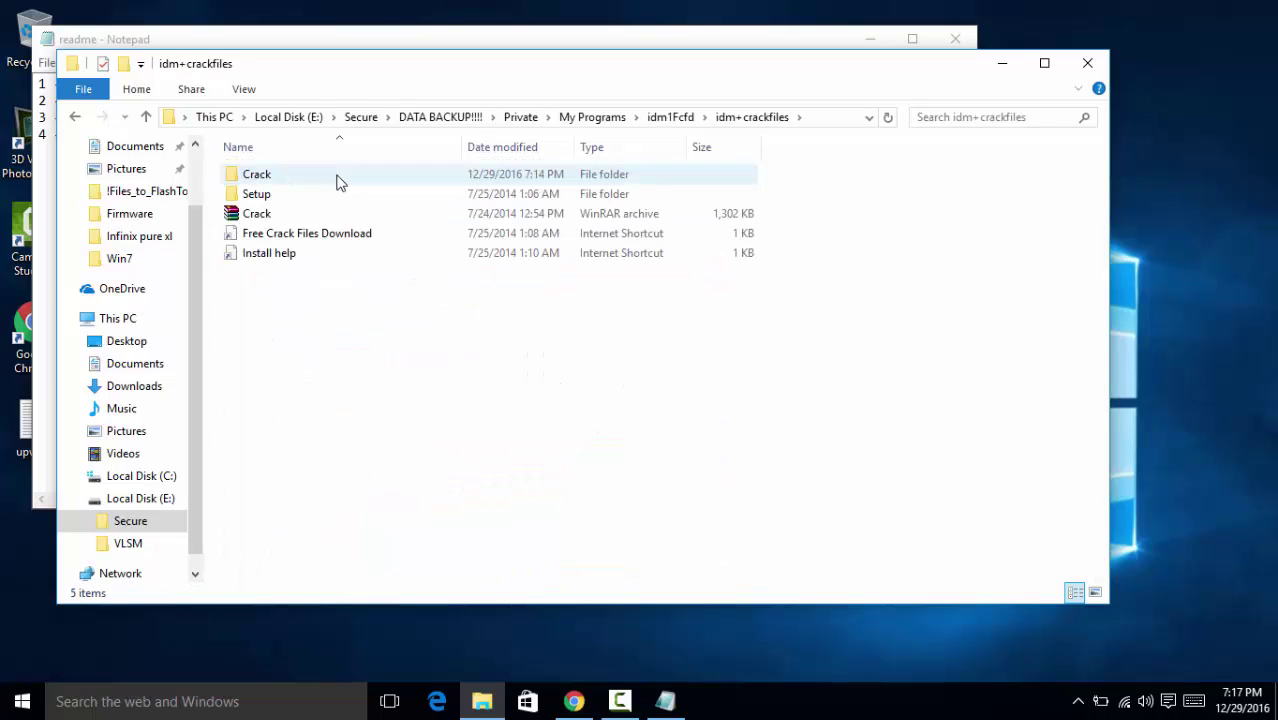
double_click(266, 194)
click(291, 177)
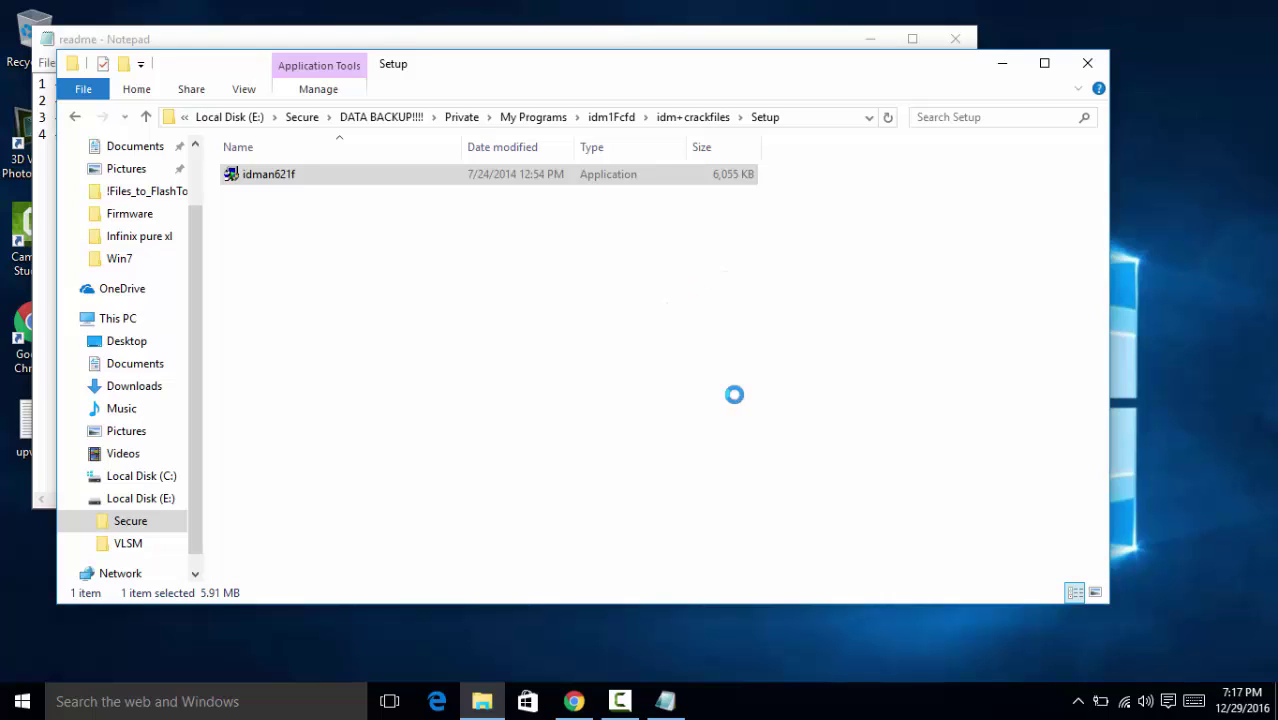
Step: Complete the Internet Download Manager setup wizard, going past the license page and finishing the installation
click(707, 487)
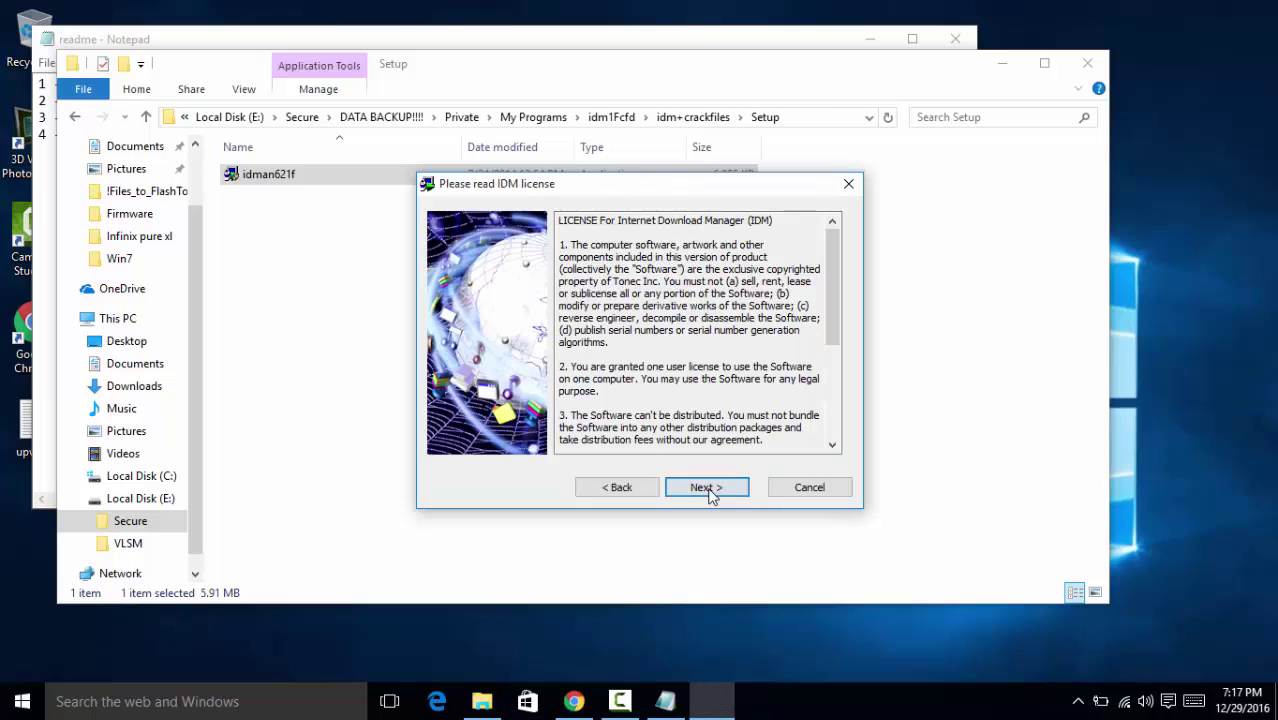
click(708, 490)
click(708, 490)
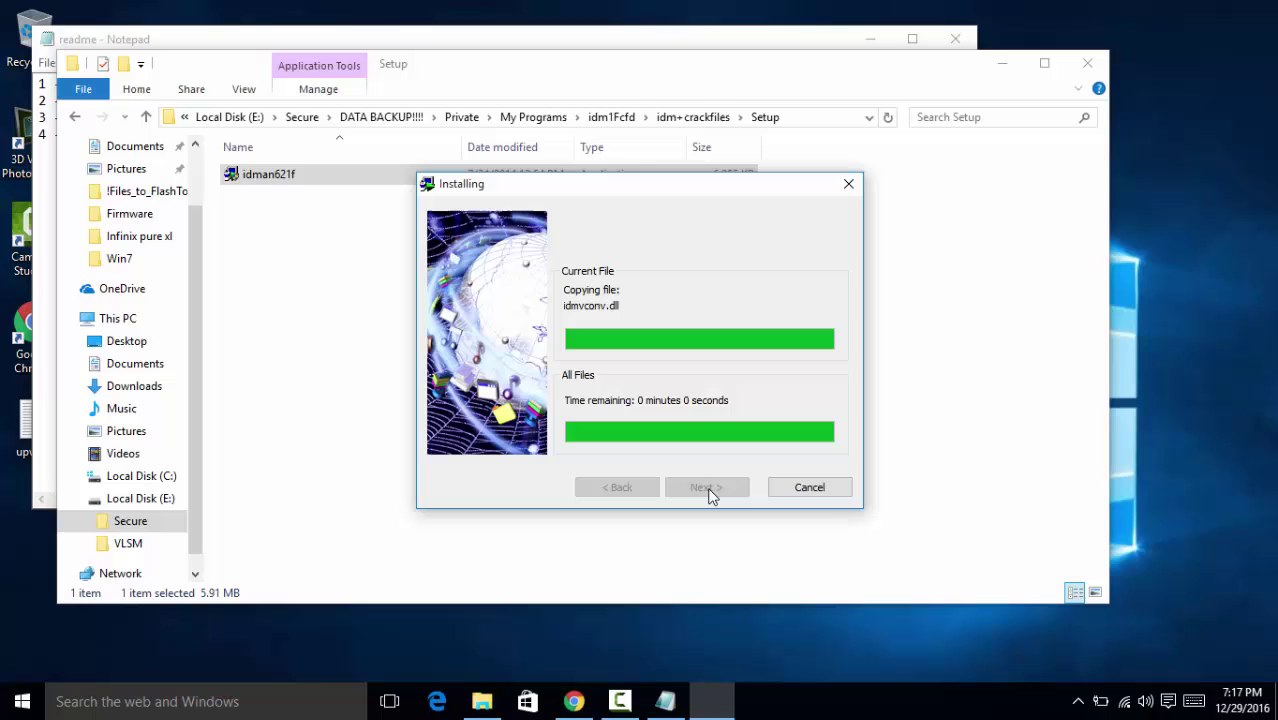
click(709, 490)
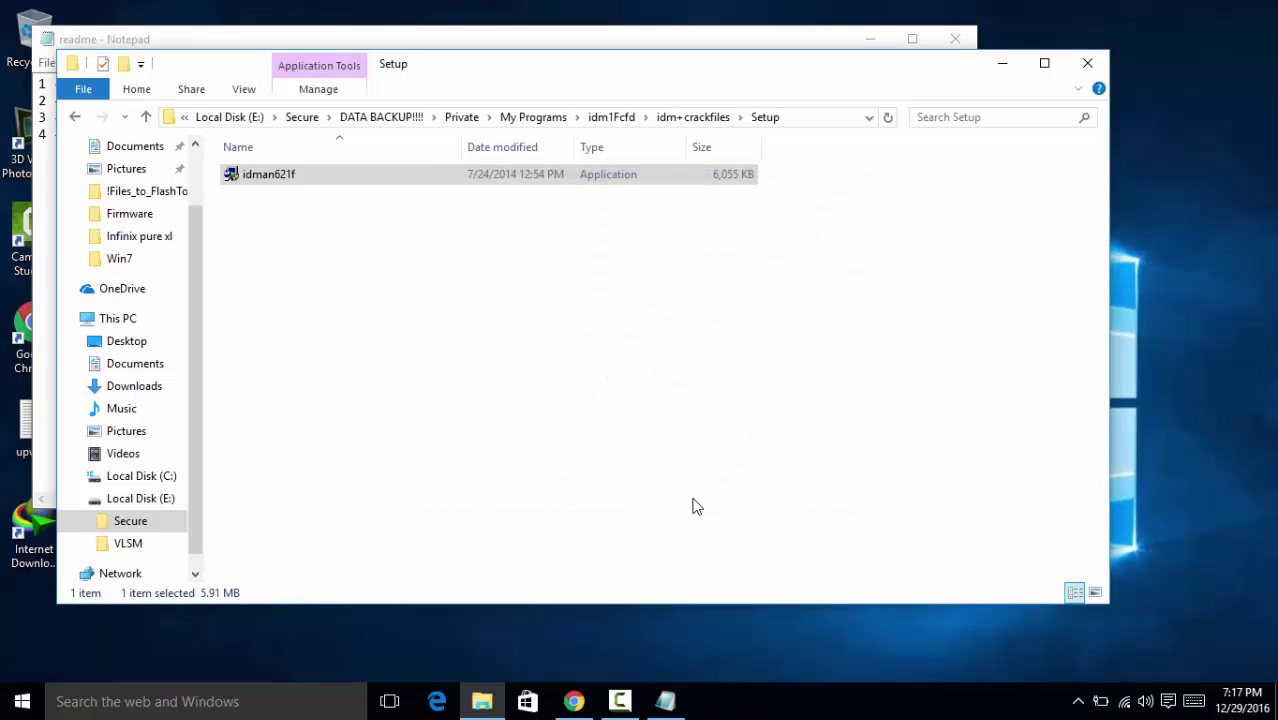
Step: Close the Google Chrome Integration notice and dismiss the registration form without filling it in
click(1078, 701)
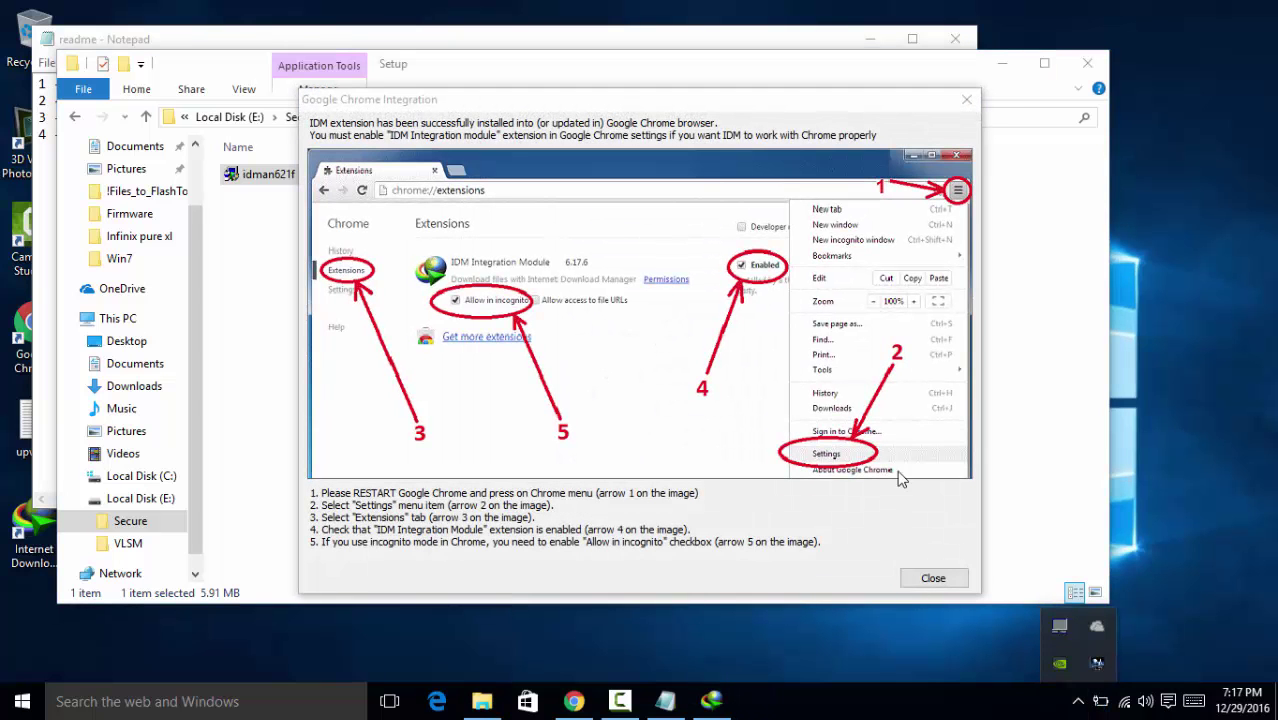
click(936, 578)
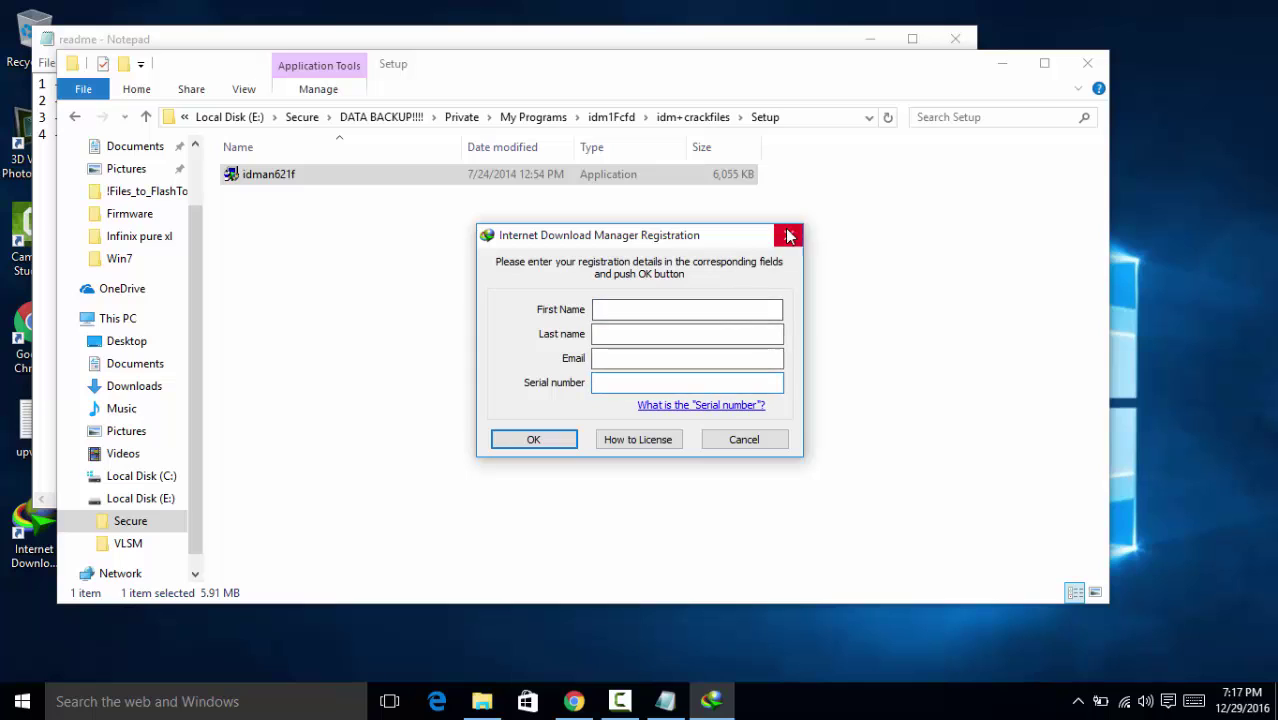
key(Escape)
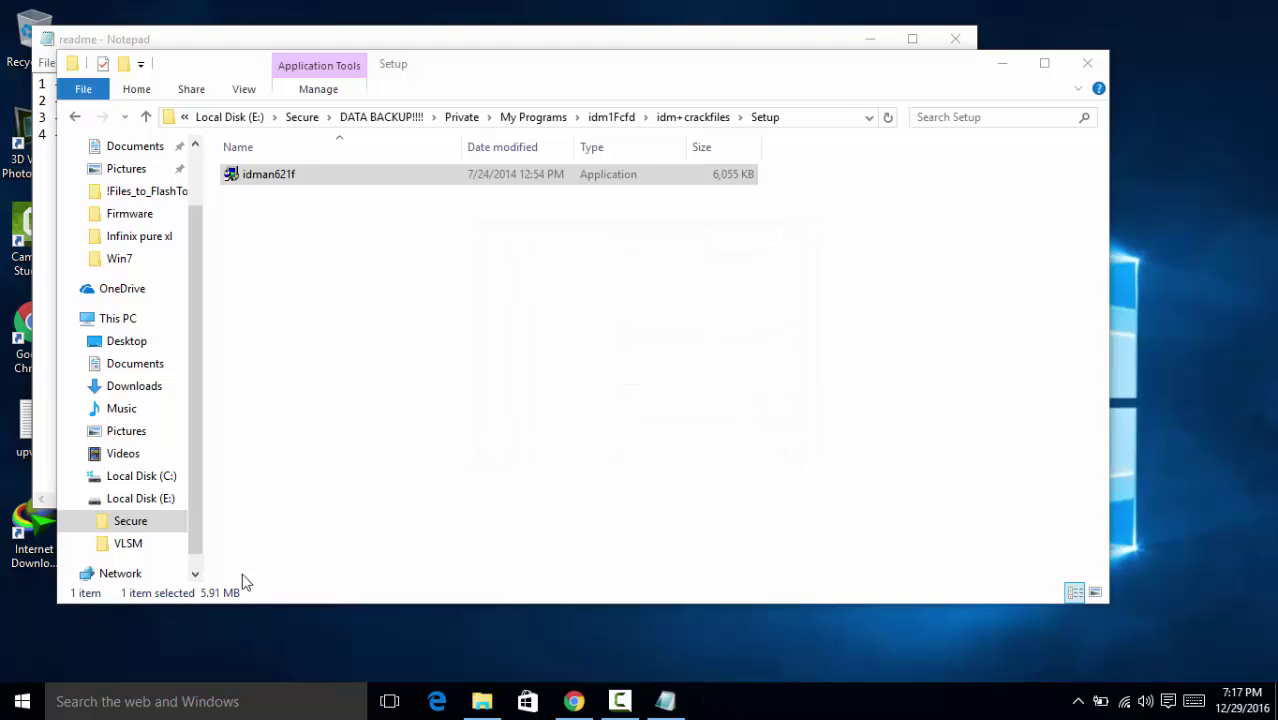
Step: Launch Internet Download Manager from the desktop, try submitting the registration form empty, and close the form
double_click(35, 530)
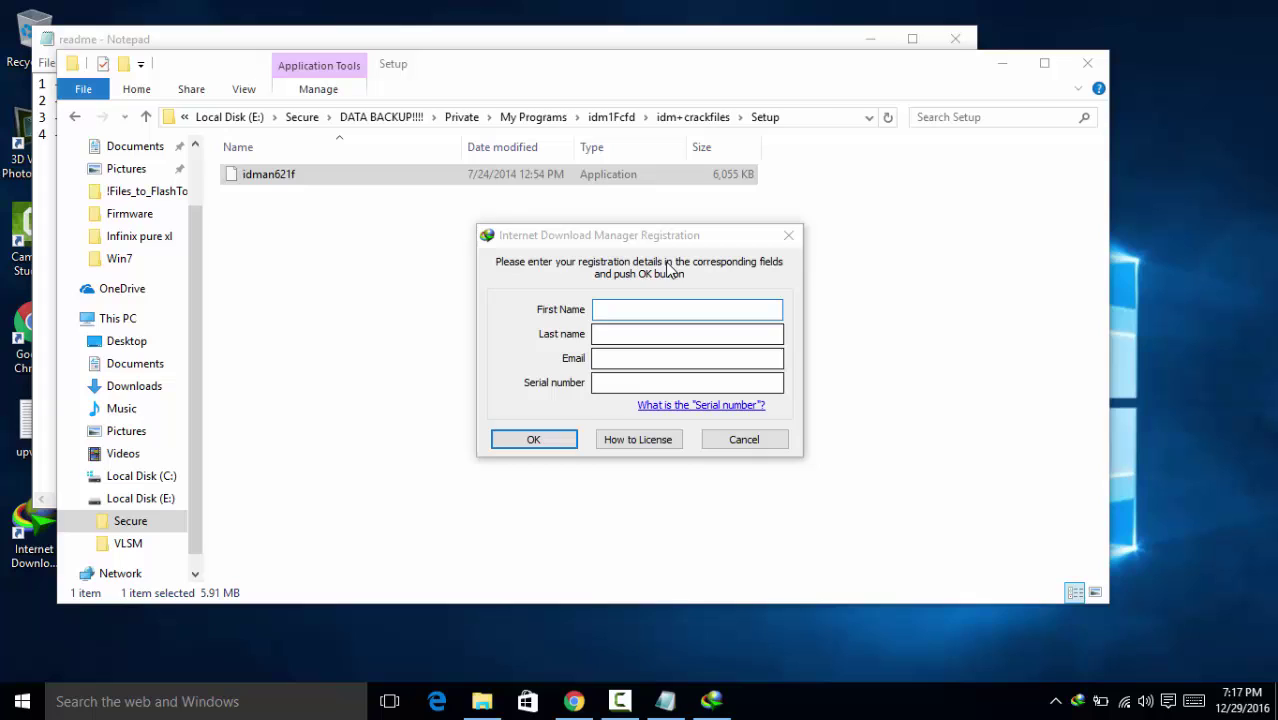
click(560, 442)
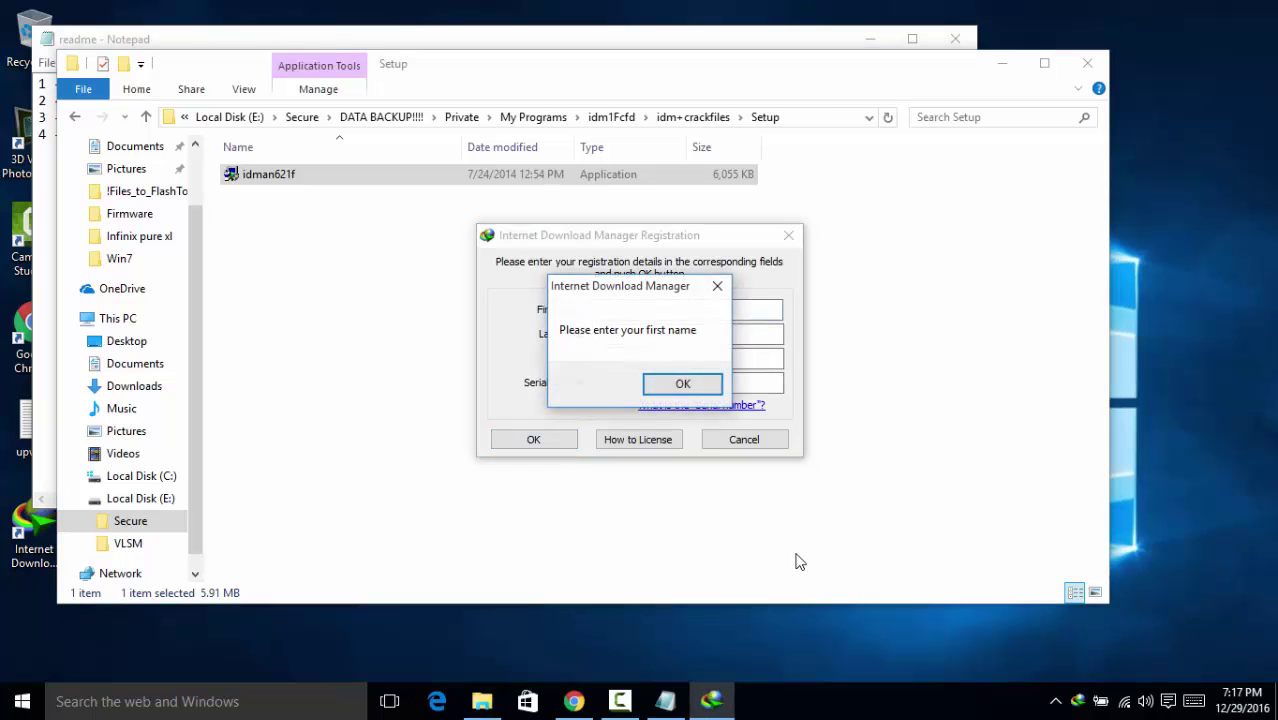
click(682, 384)
click(789, 237)
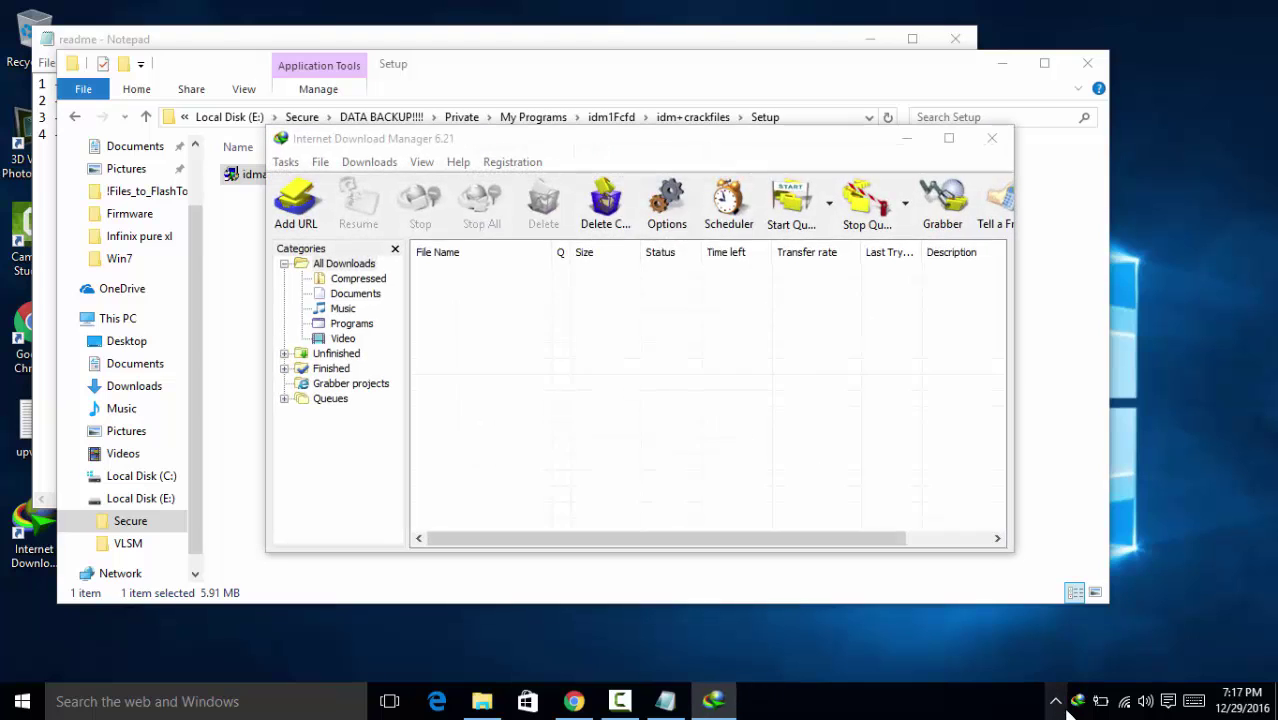
click(748, 456)
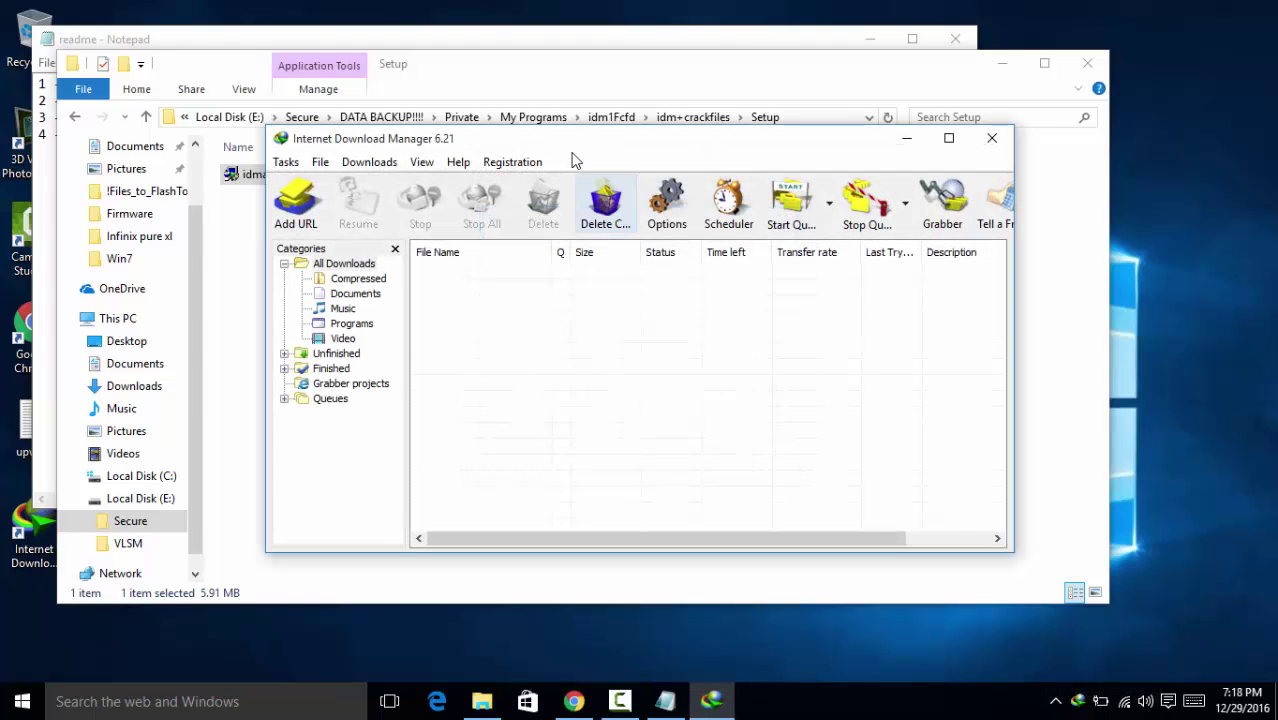
Step: View the registration form from the Internet Download Manager main window and close it without entering details
click(520, 164)
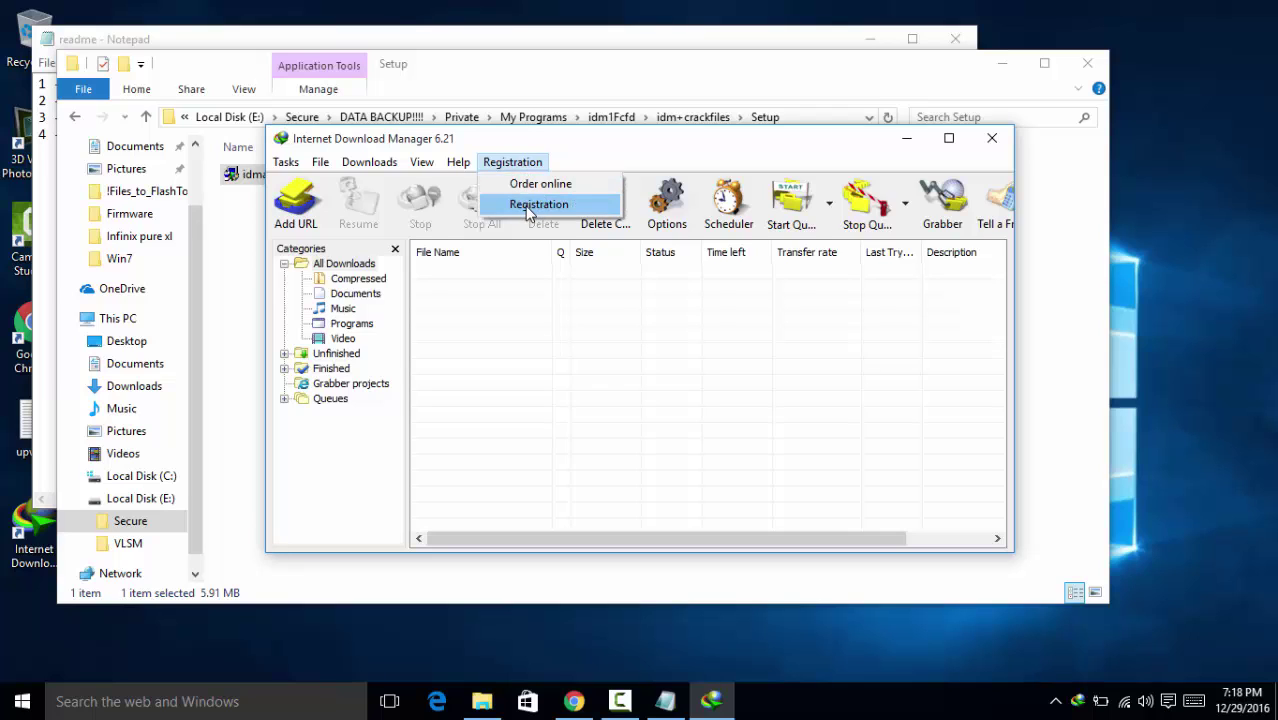
click(529, 208)
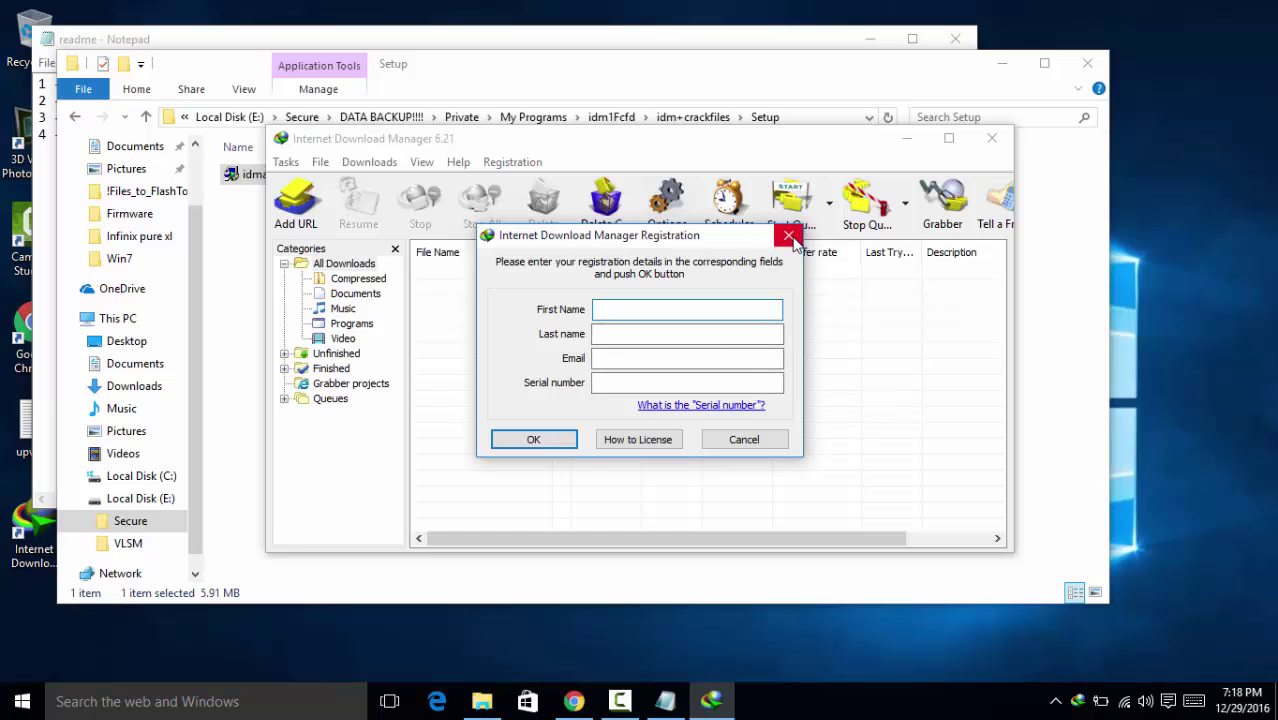
click(789, 237)
Step: Close the Setup folder and the Internet Download Manager window, and exit its background process completely
click(1087, 63)
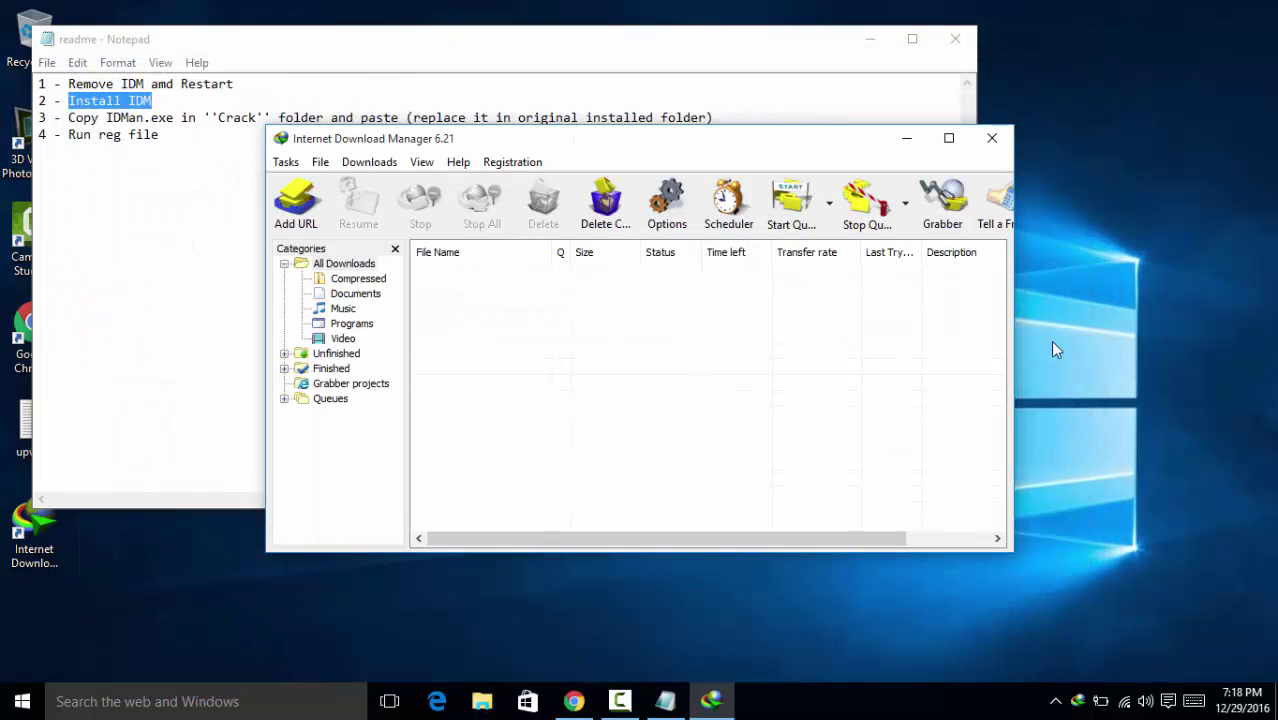
click(988, 138)
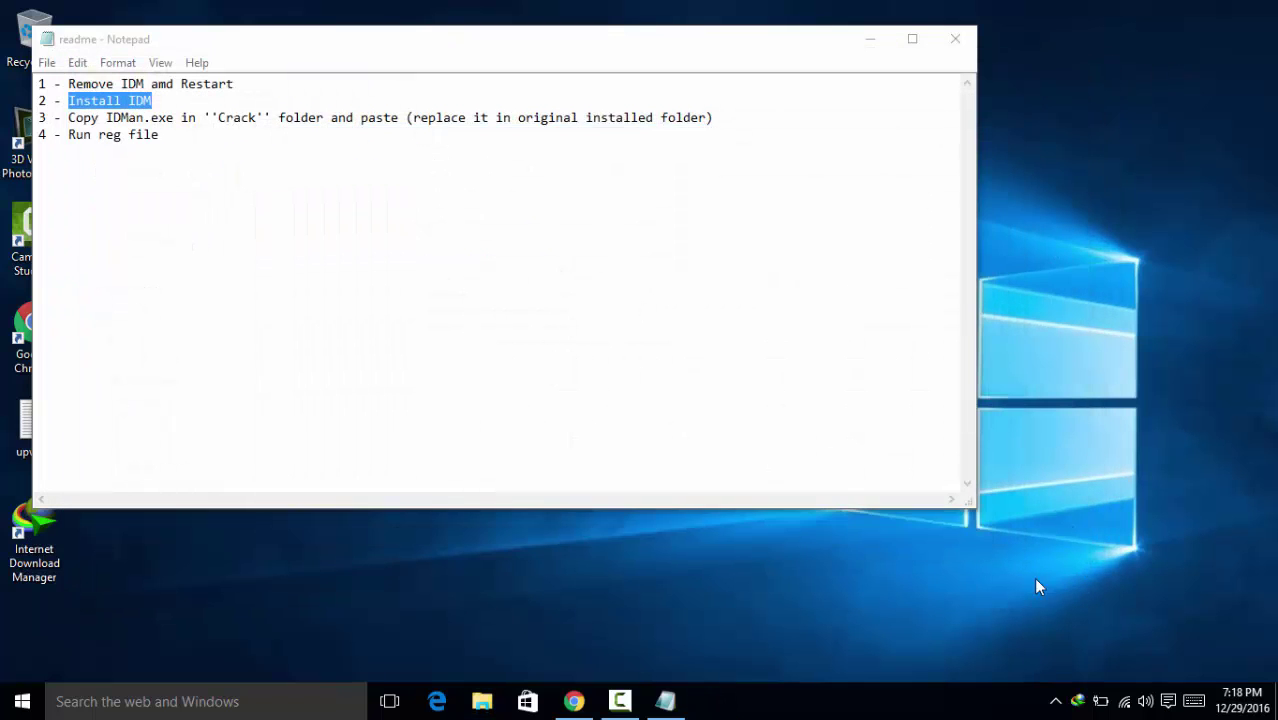
click(1055, 701)
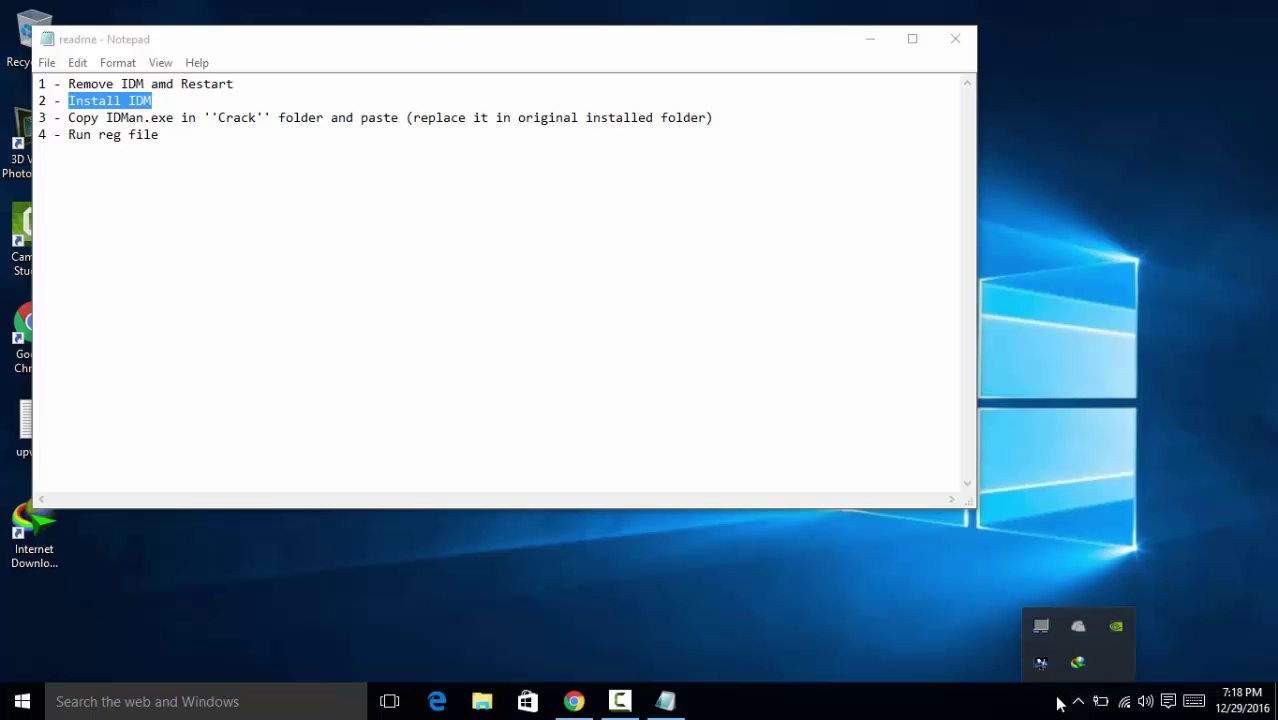
right_click(1082, 662)
click(1121, 636)
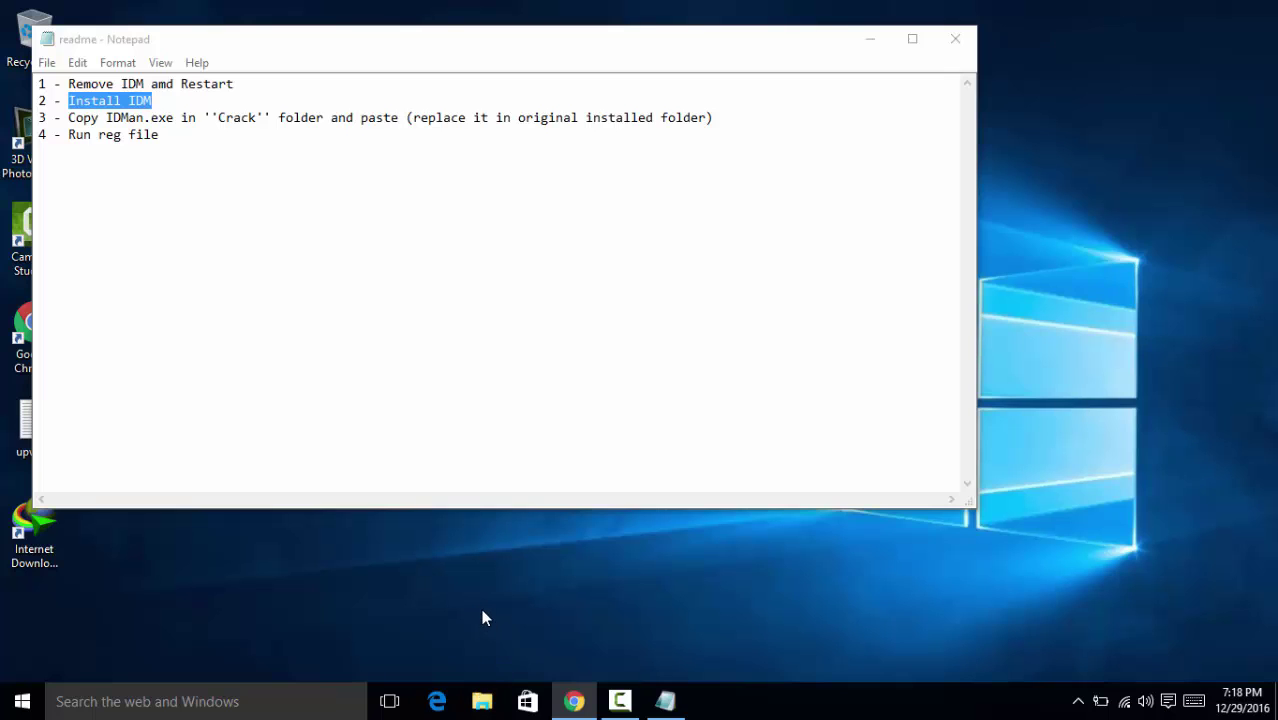
Step: Open the My Programs folder under E:\Secure\DATA BACKUP!!!!\Private in a new File Explorer window
click(482, 701)
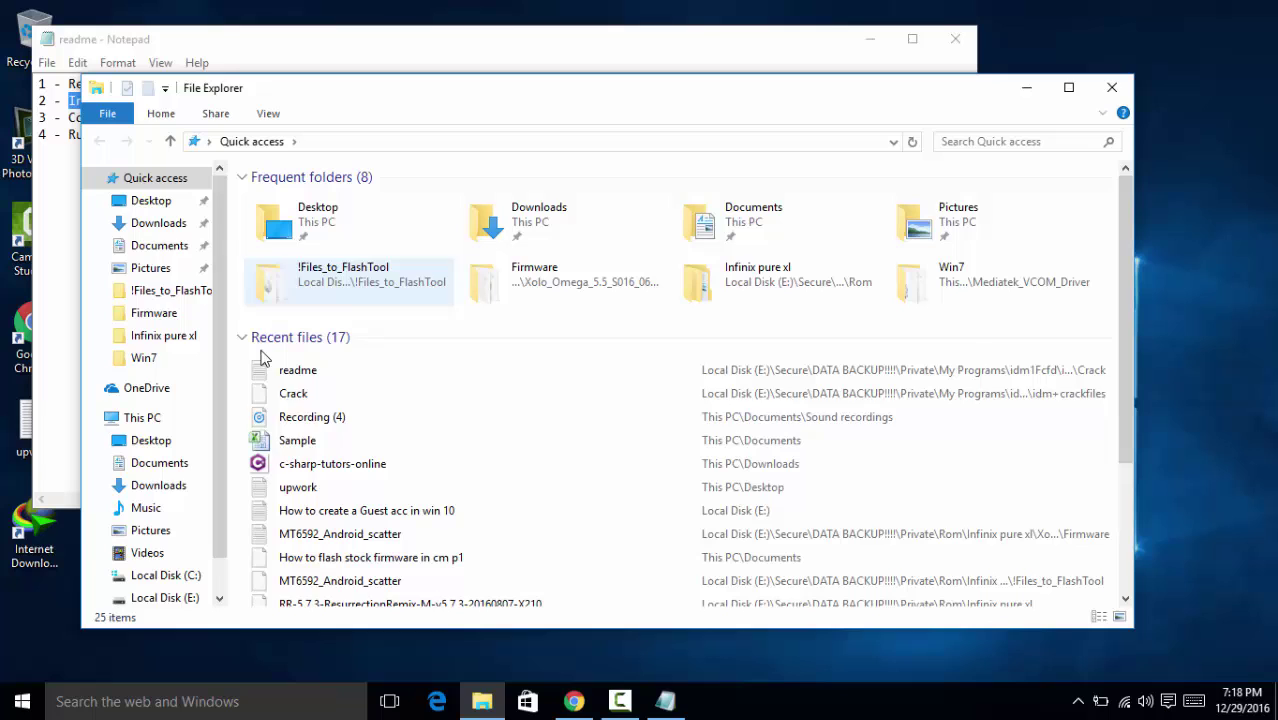
scroll(170, 575, down, 1)
click(166, 545)
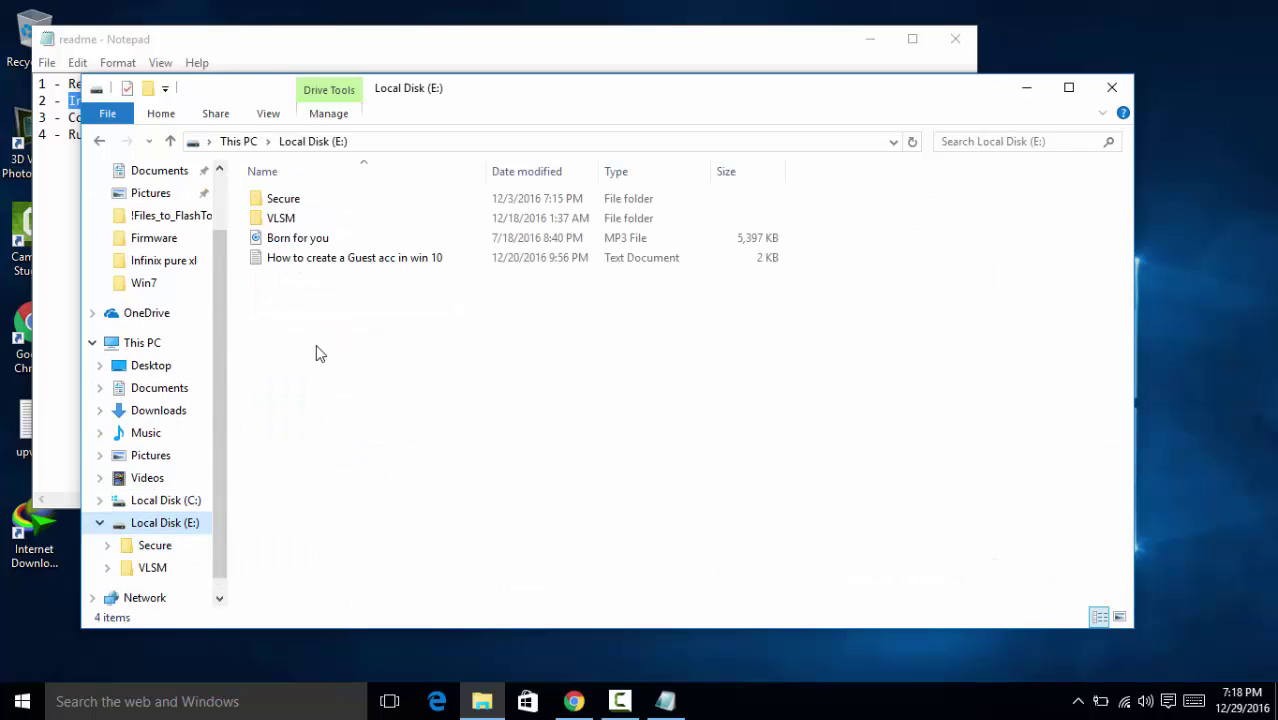
double_click(342, 206)
double_click(333, 220)
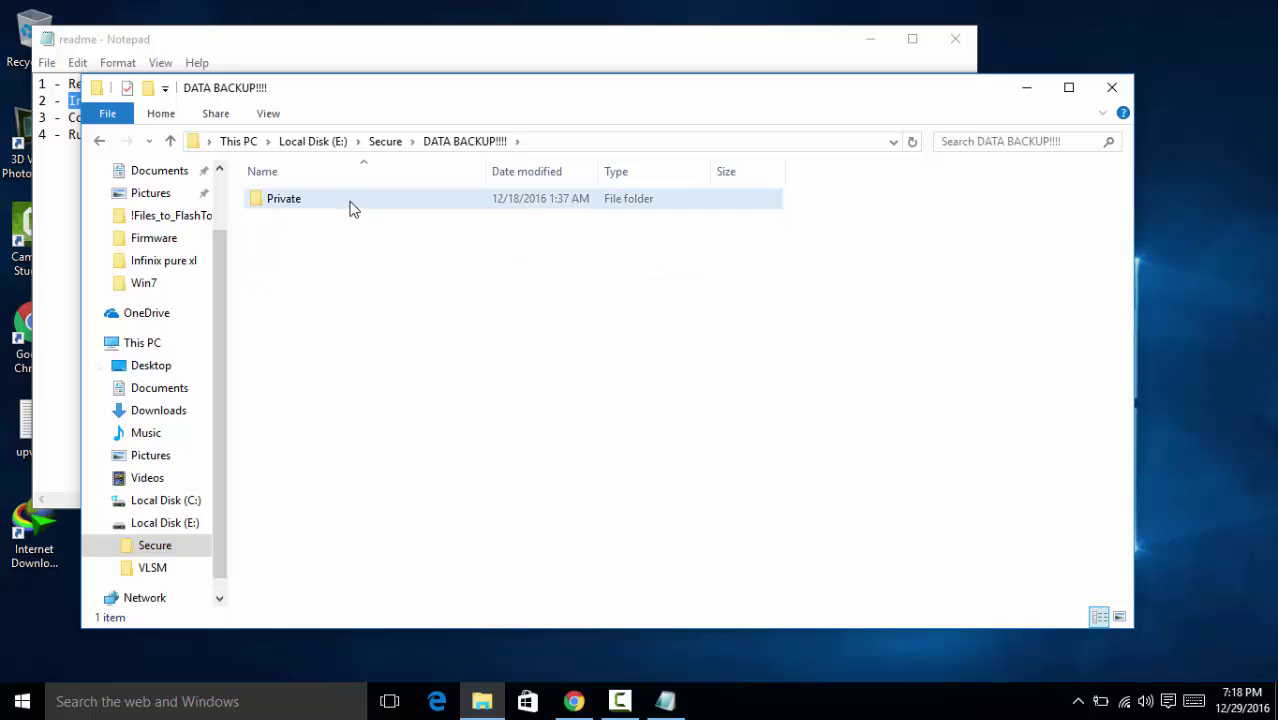
double_click(350, 201)
double_click(310, 456)
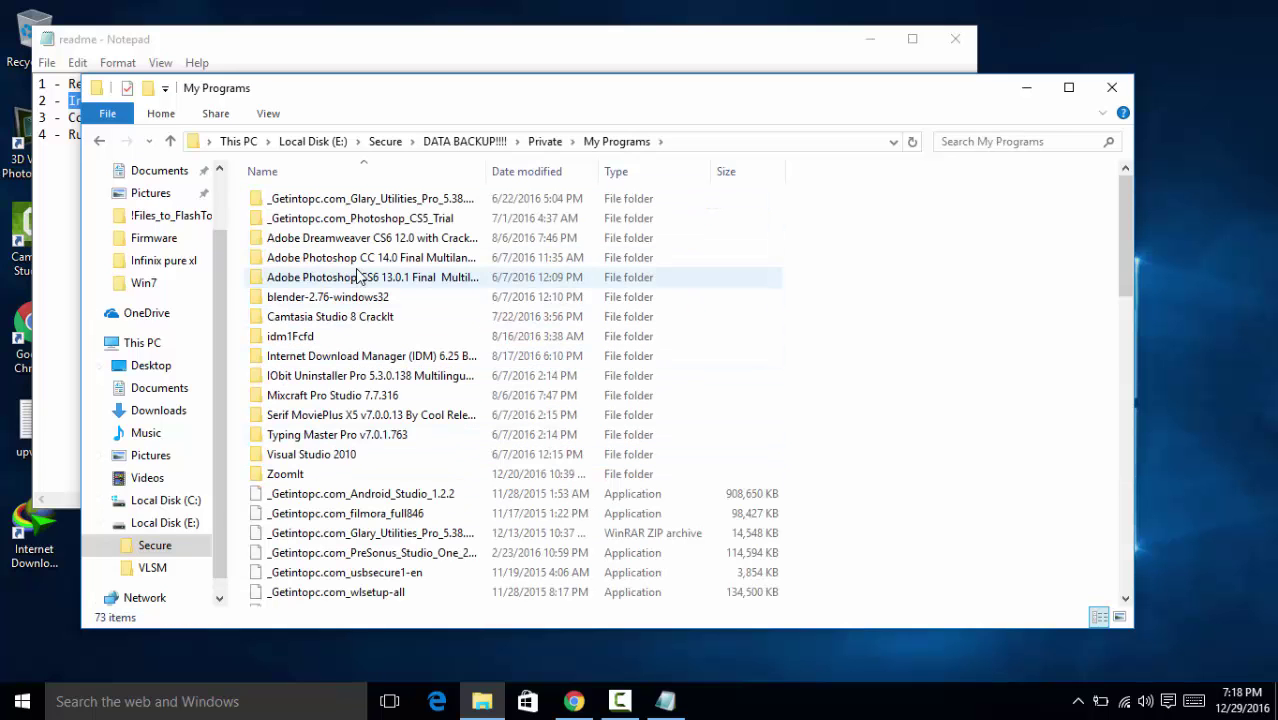
Step: Open the inner Crack folder at idm1Fcfd\idm+crackfiles\Crack\Crack
double_click(298, 340)
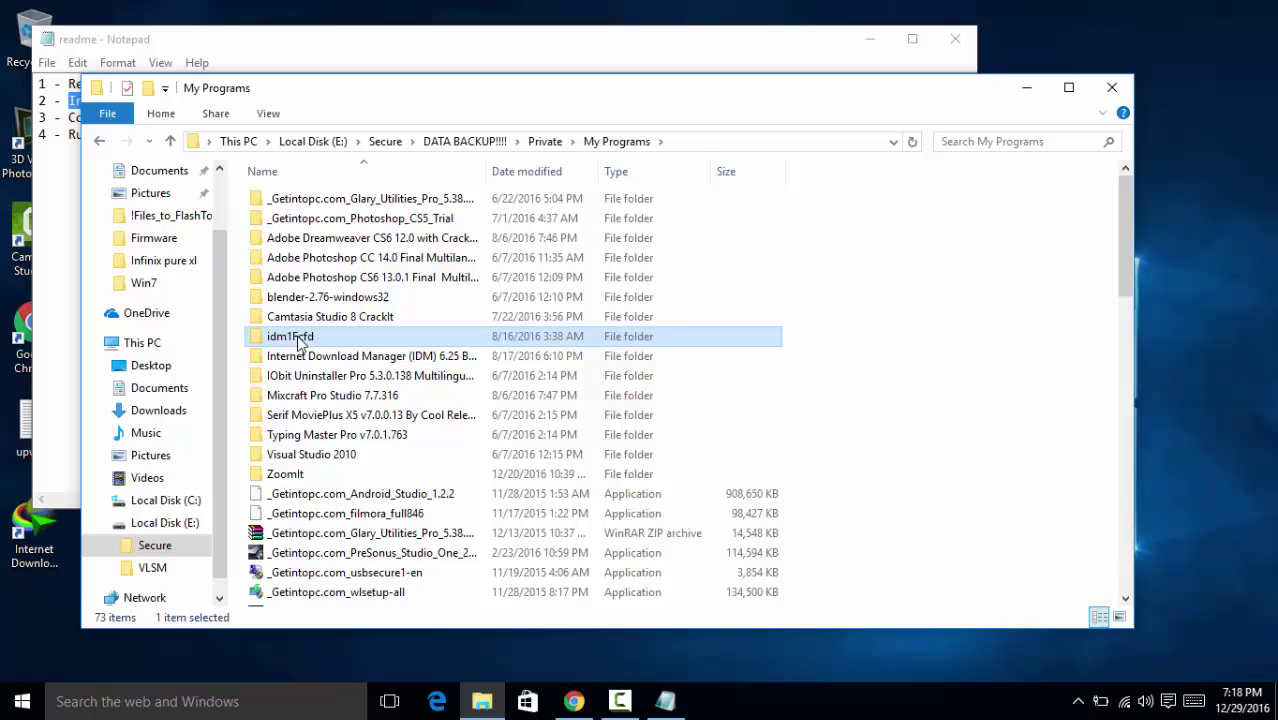
double_click(374, 198)
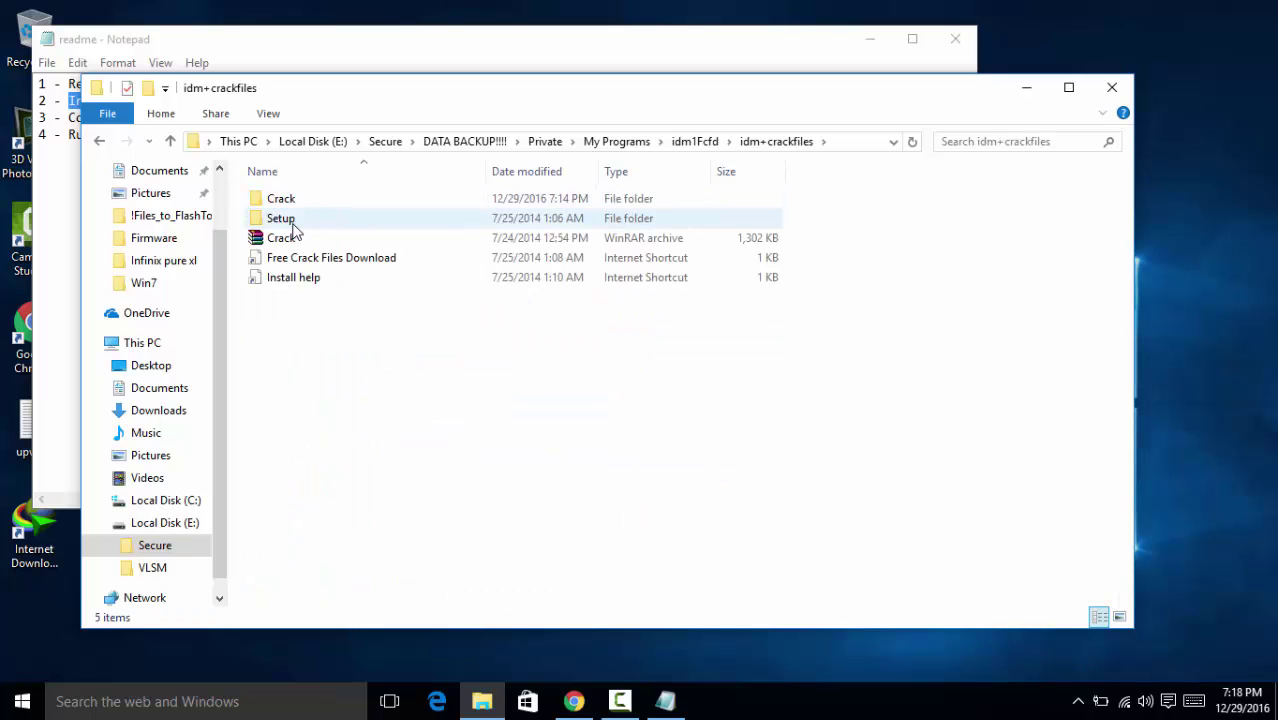
double_click(280, 198)
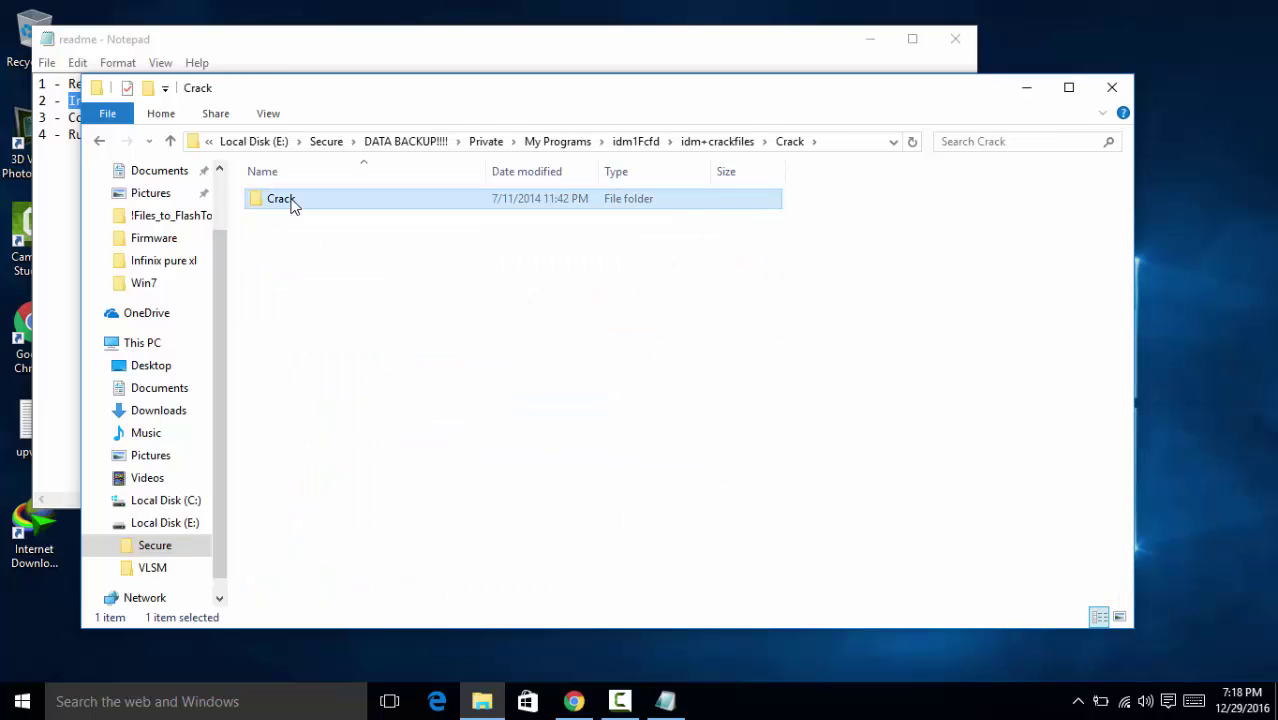
double_click(284, 199)
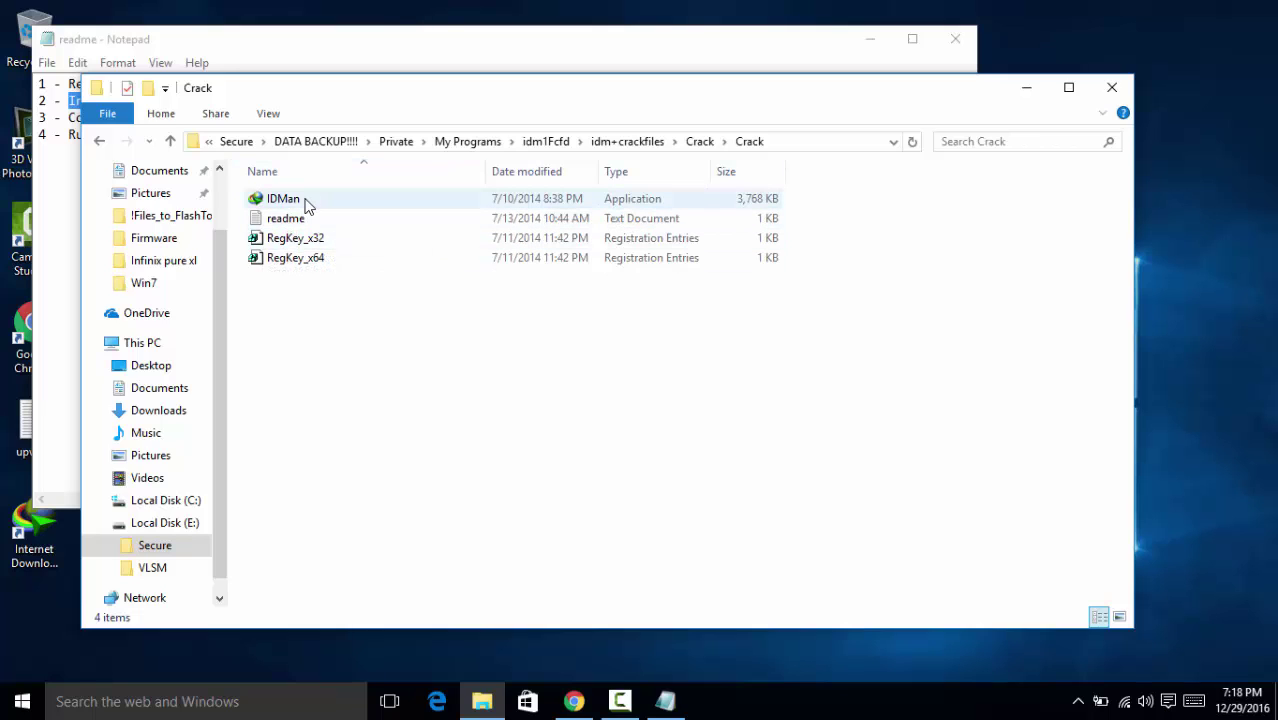
Step: Copy the IDMan application file from the inner Crack folder
click(307, 205)
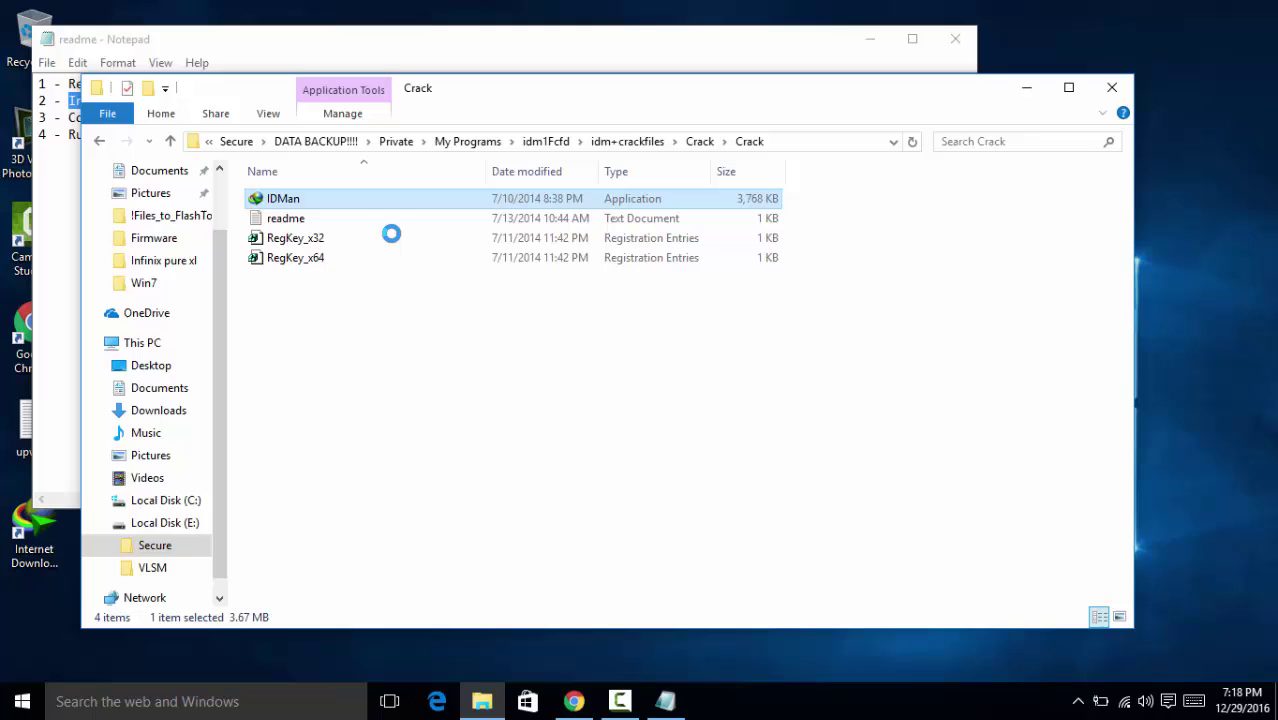
right_click(293, 208)
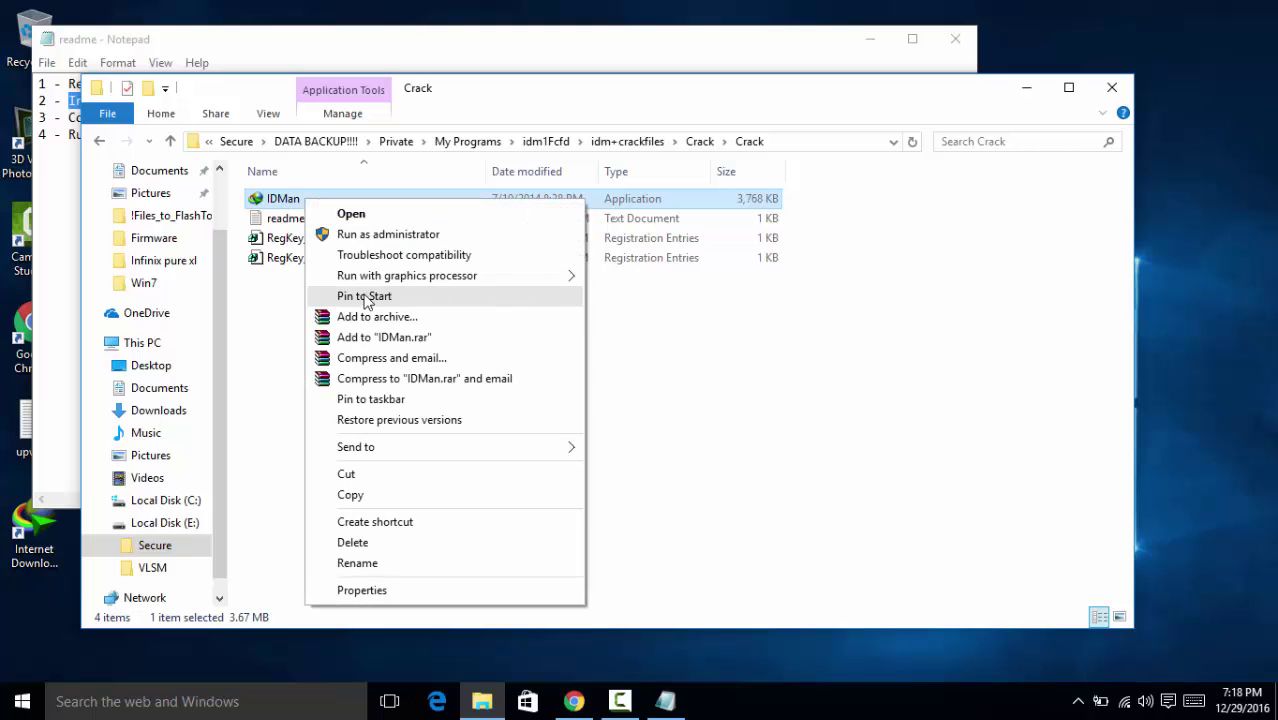
click(389, 500)
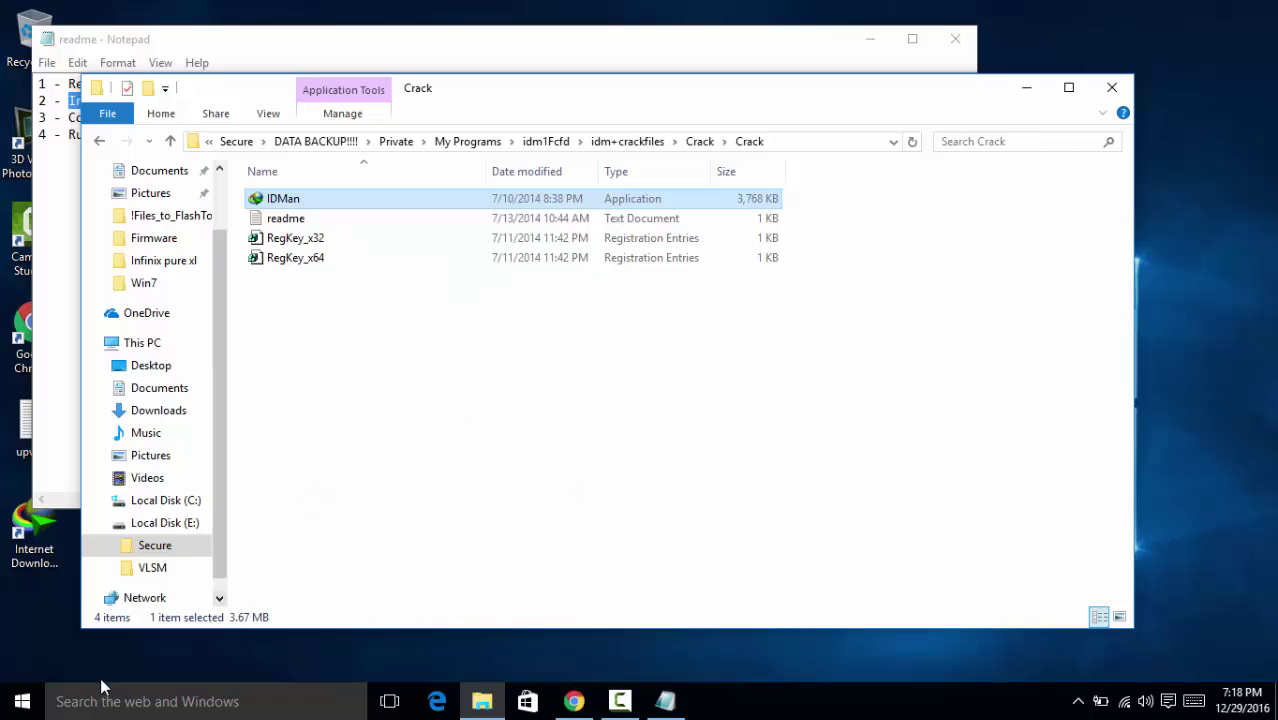
Step: Open the Internet Download Manager folder in Program Files on Local Disk (C:)
click(150, 500)
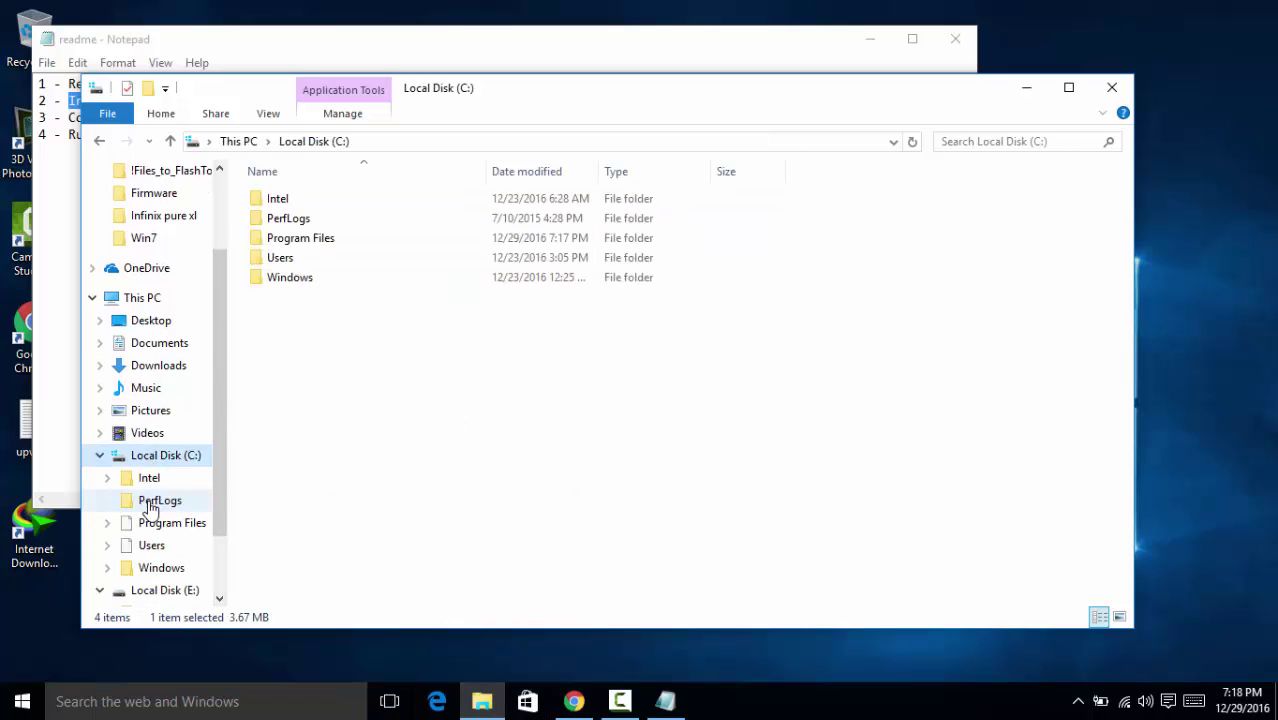
double_click(356, 245)
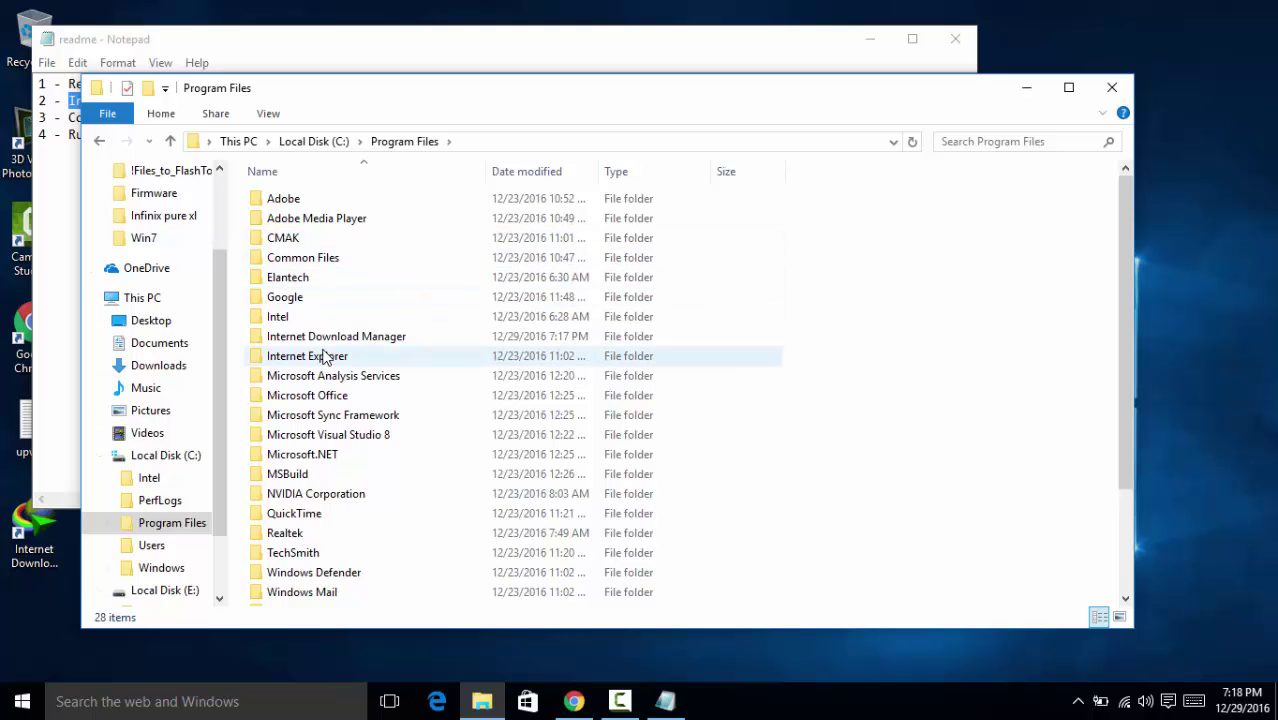
scroll(325, 358, down, 1)
double_click(345, 282)
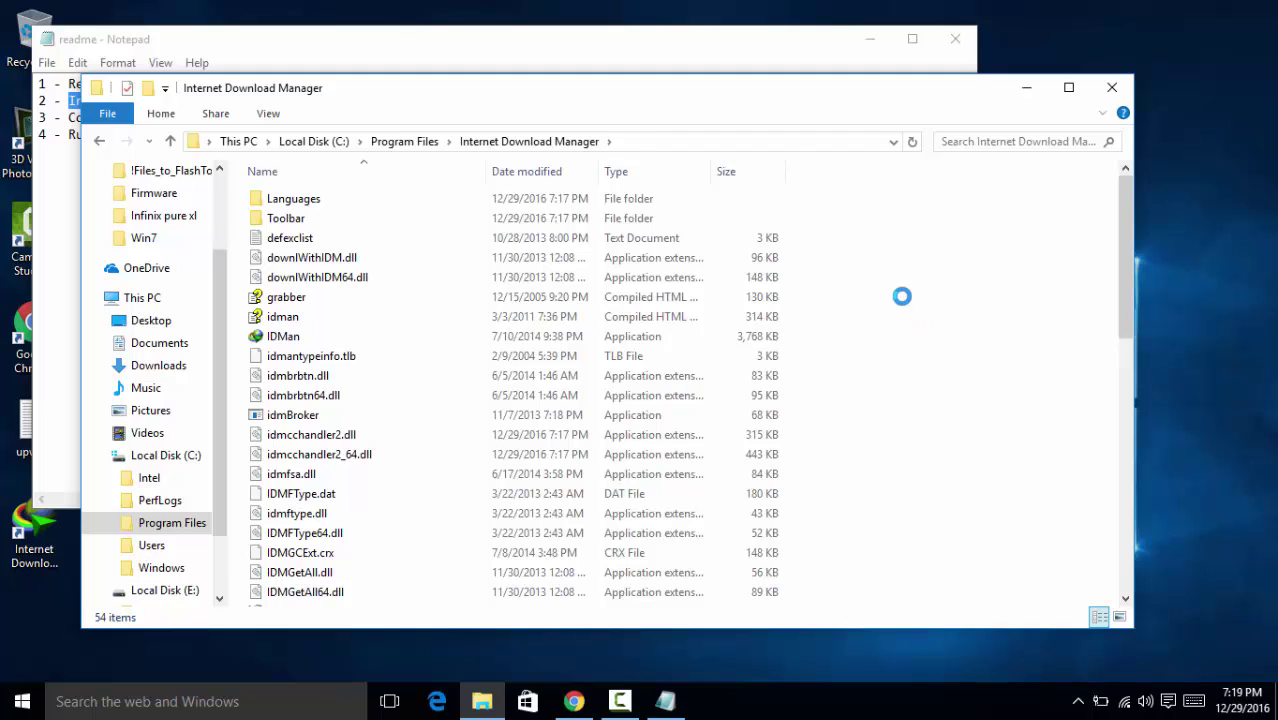
Step: Paste IDMan into the installation folder, replacing the existing file, and close the folder window
right_click(927, 221)
click(975, 354)
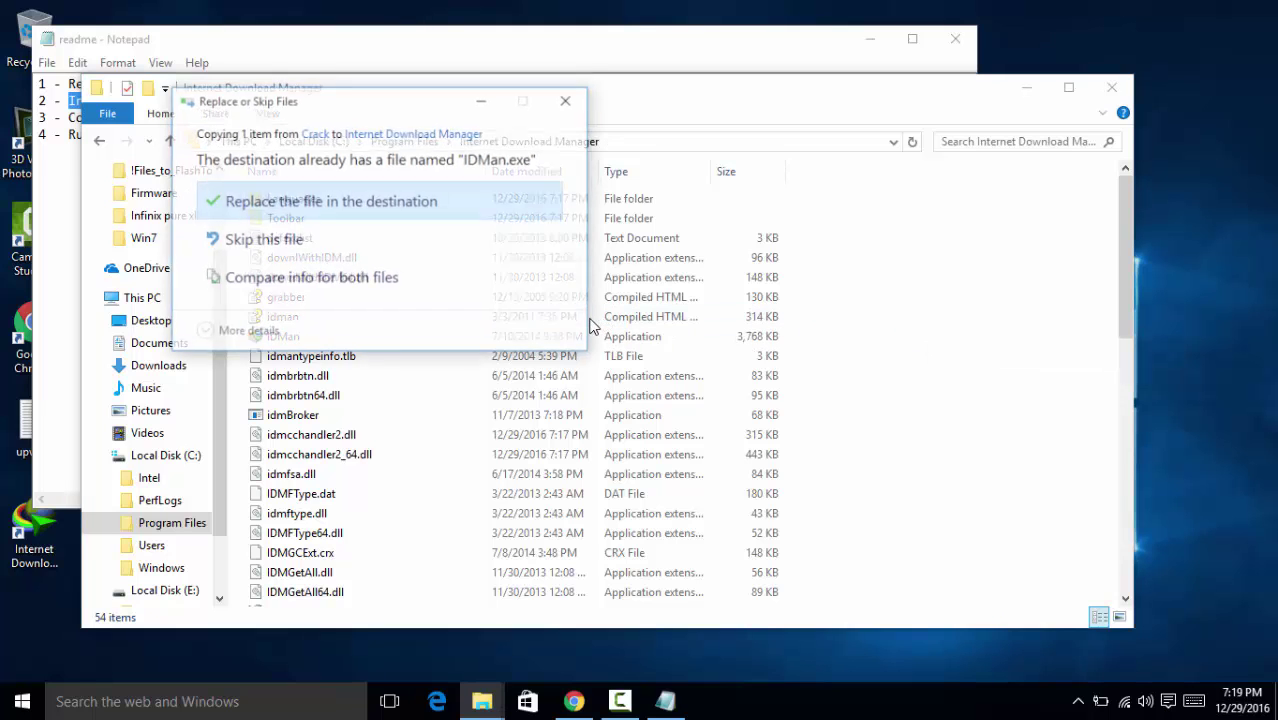
click(367, 203)
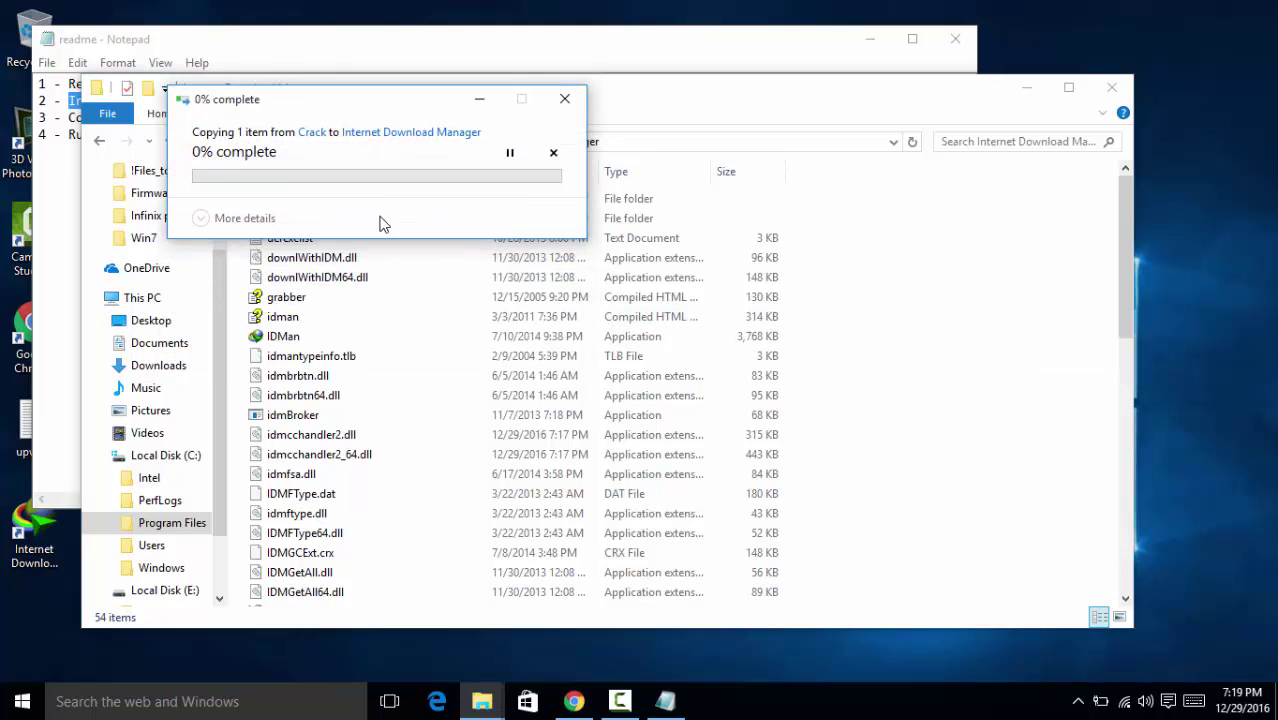
click(348, 231)
click(1110, 95)
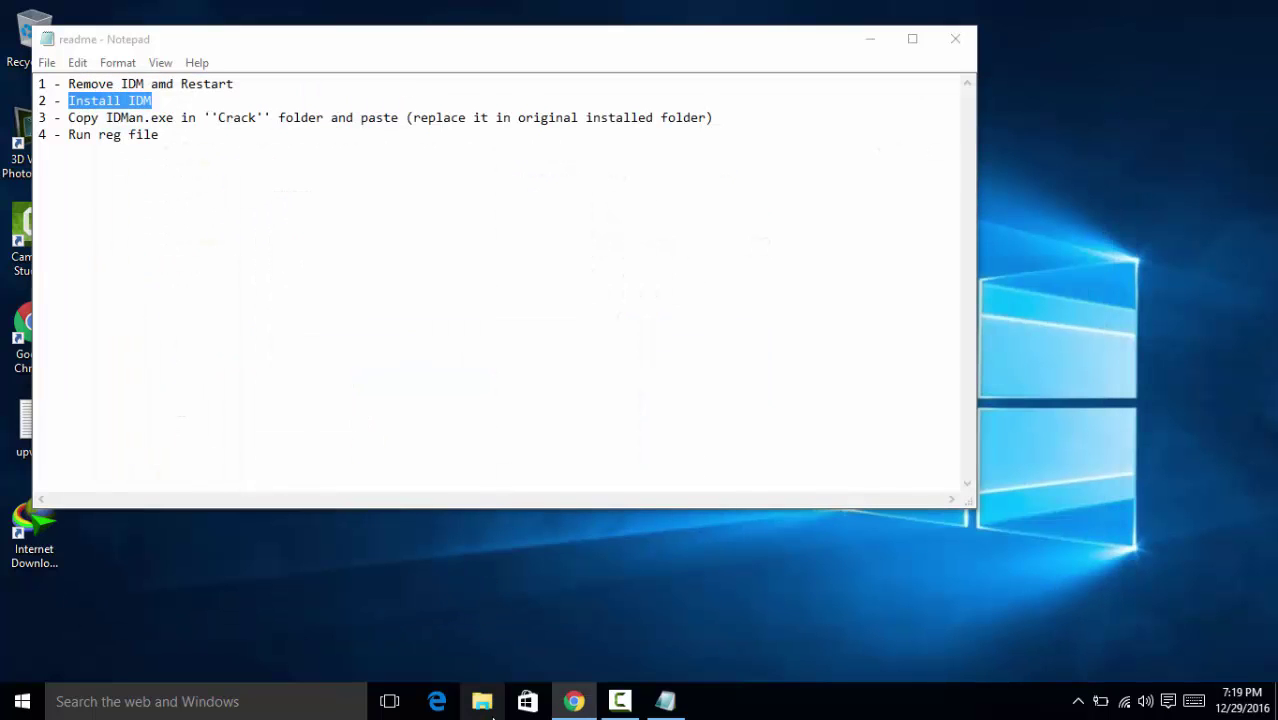
Step: Open the My Programs folder under E:\Secure\DATA BACKUP!!!!\Private in a new File Explorer window
click(494, 708)
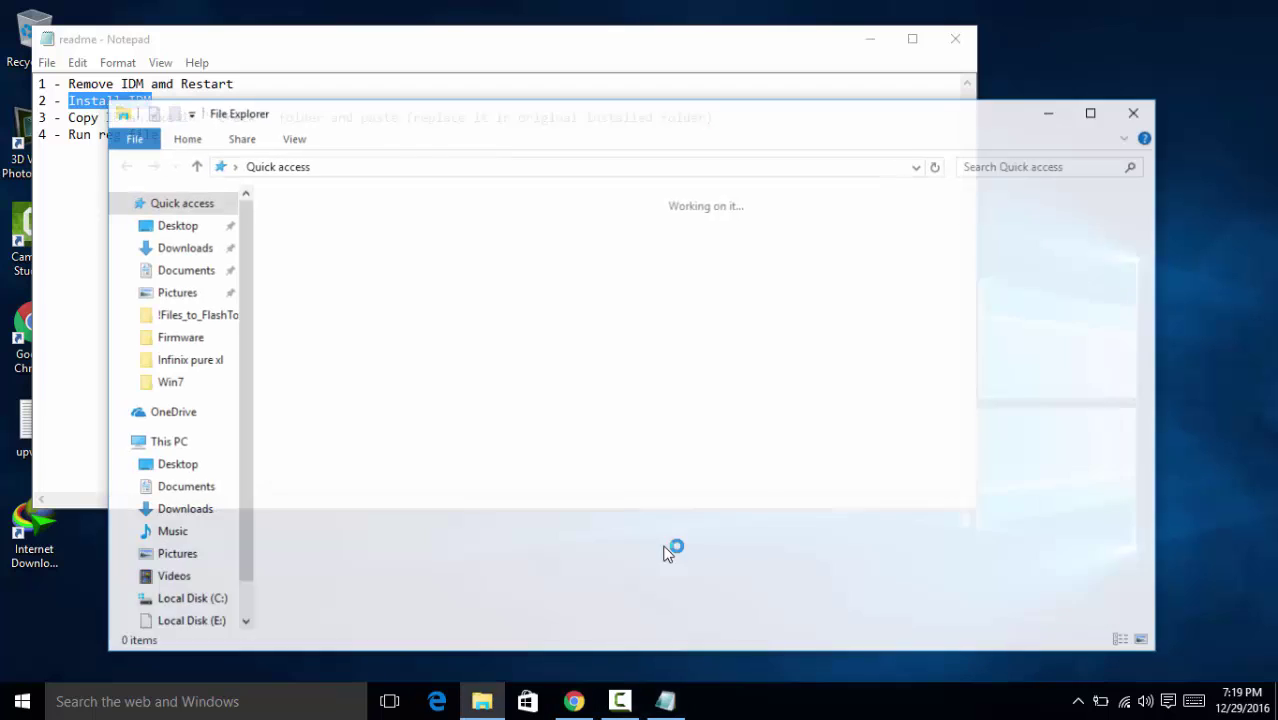
scroll(182, 515, down, 1)
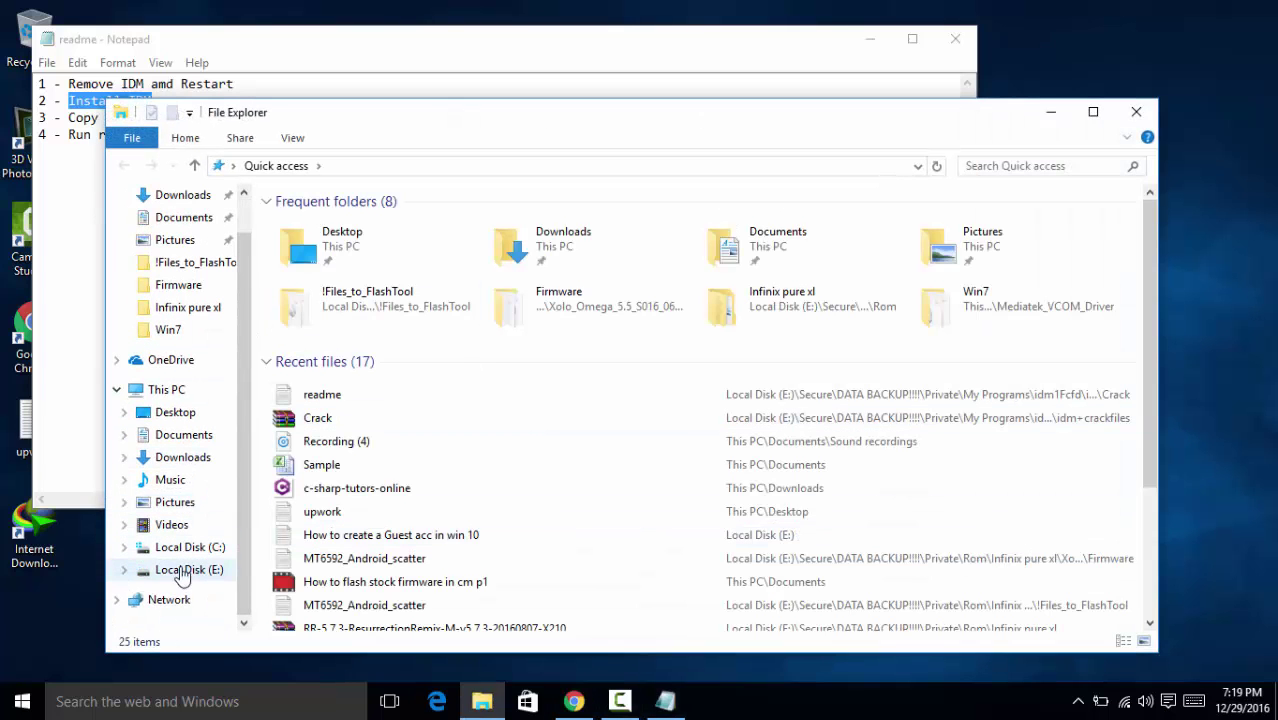
click(180, 570)
double_click(384, 226)
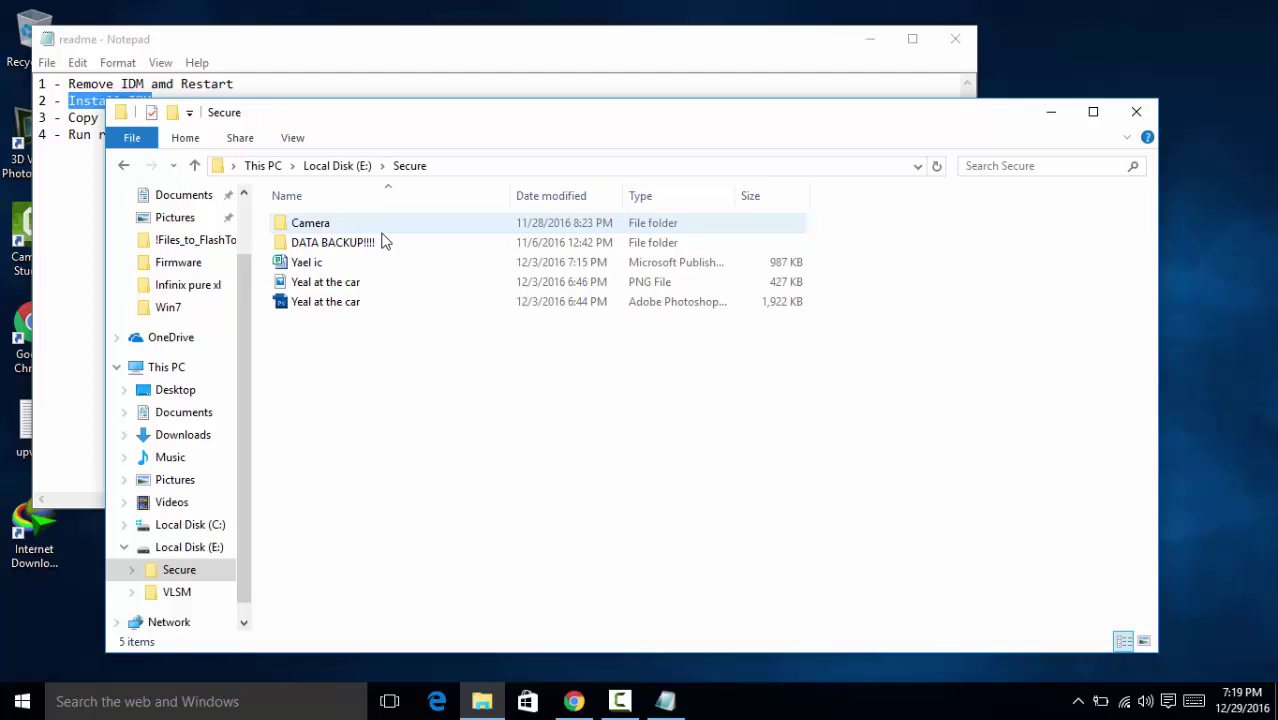
double_click(379, 244)
double_click(399, 228)
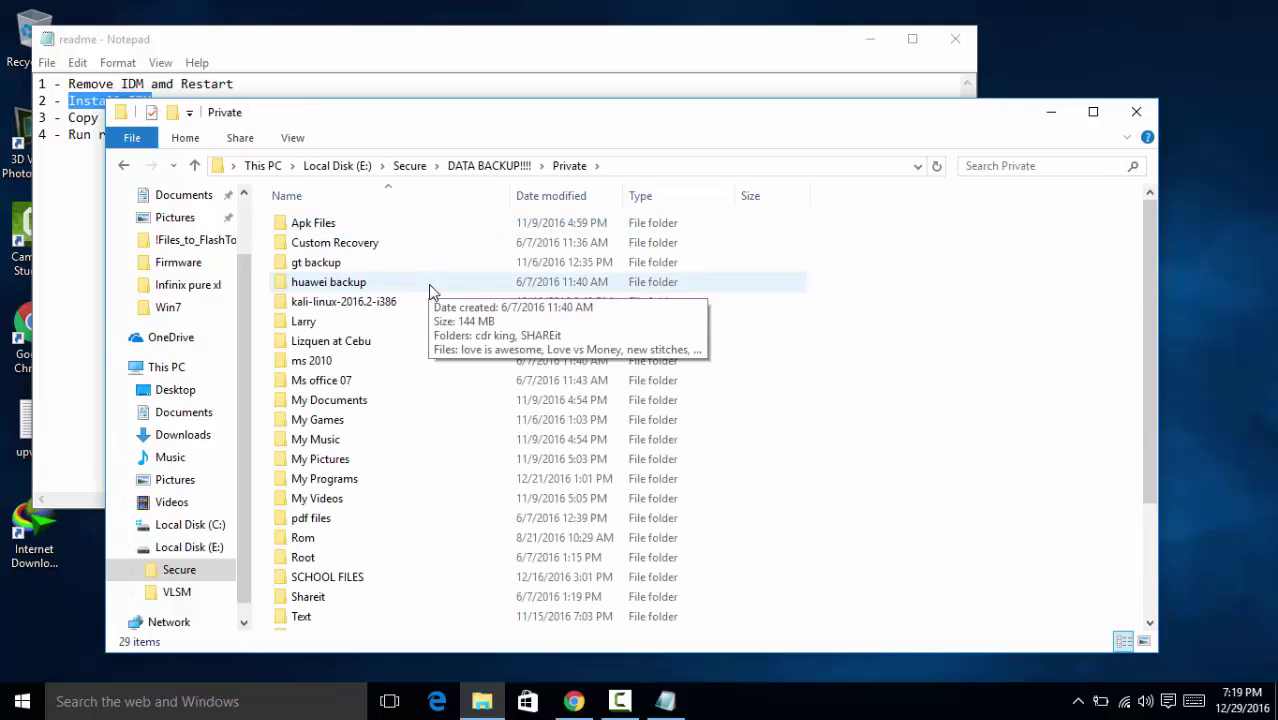
scroll(420, 300, down, 3)
scroll(395, 370, up, 1)
double_click(334, 375)
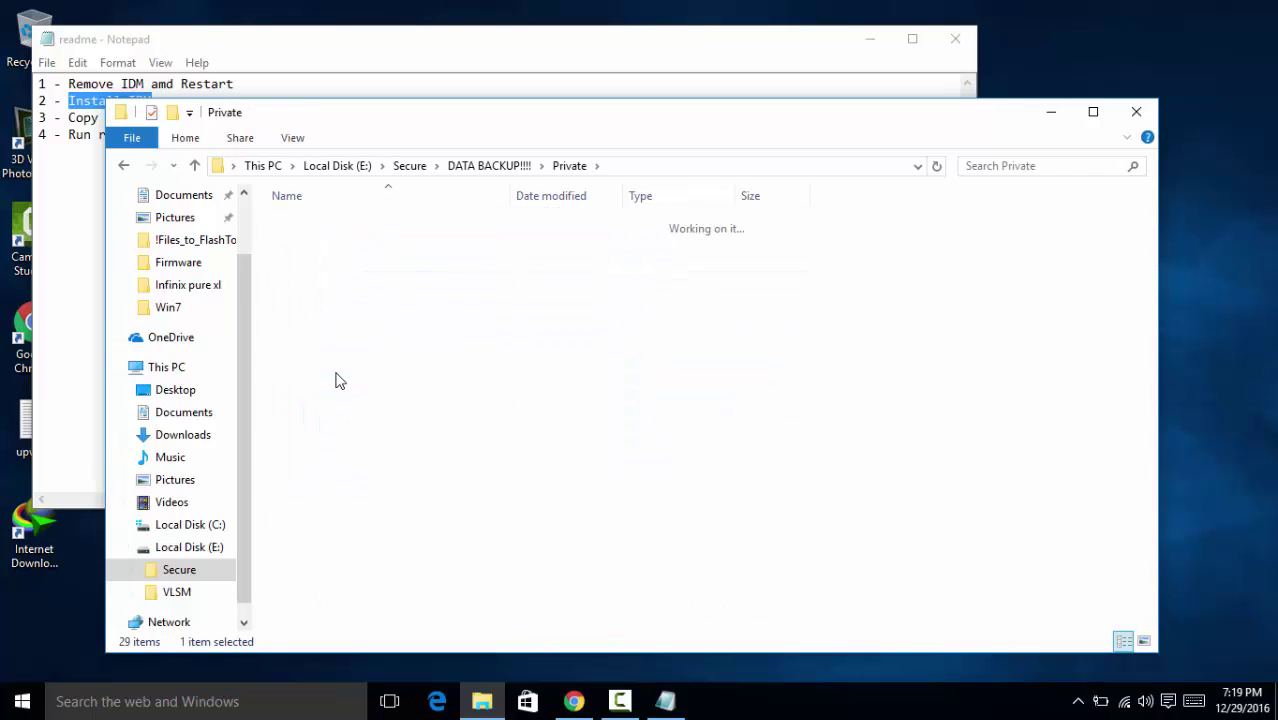
Step: Open the inner Crack folder at idm1Fcfd\idm+crackfiles\Crack\Crack
click(324, 364)
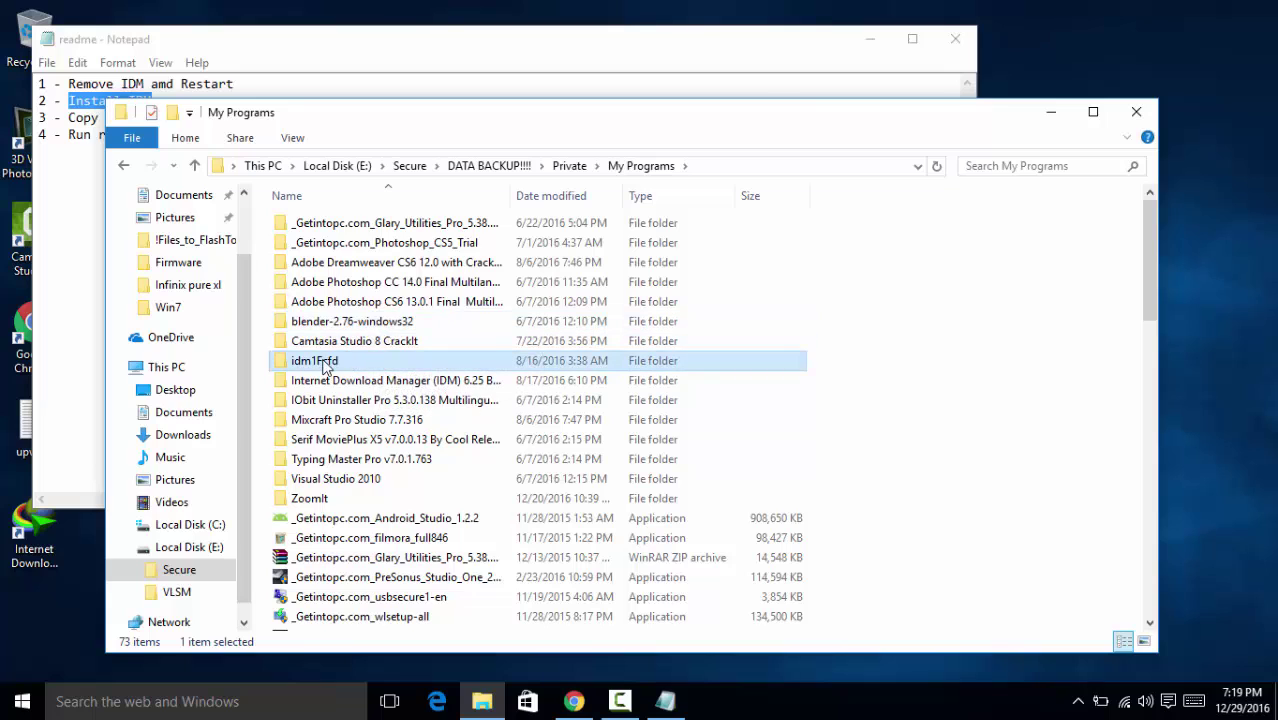
double_click(324, 364)
double_click(382, 226)
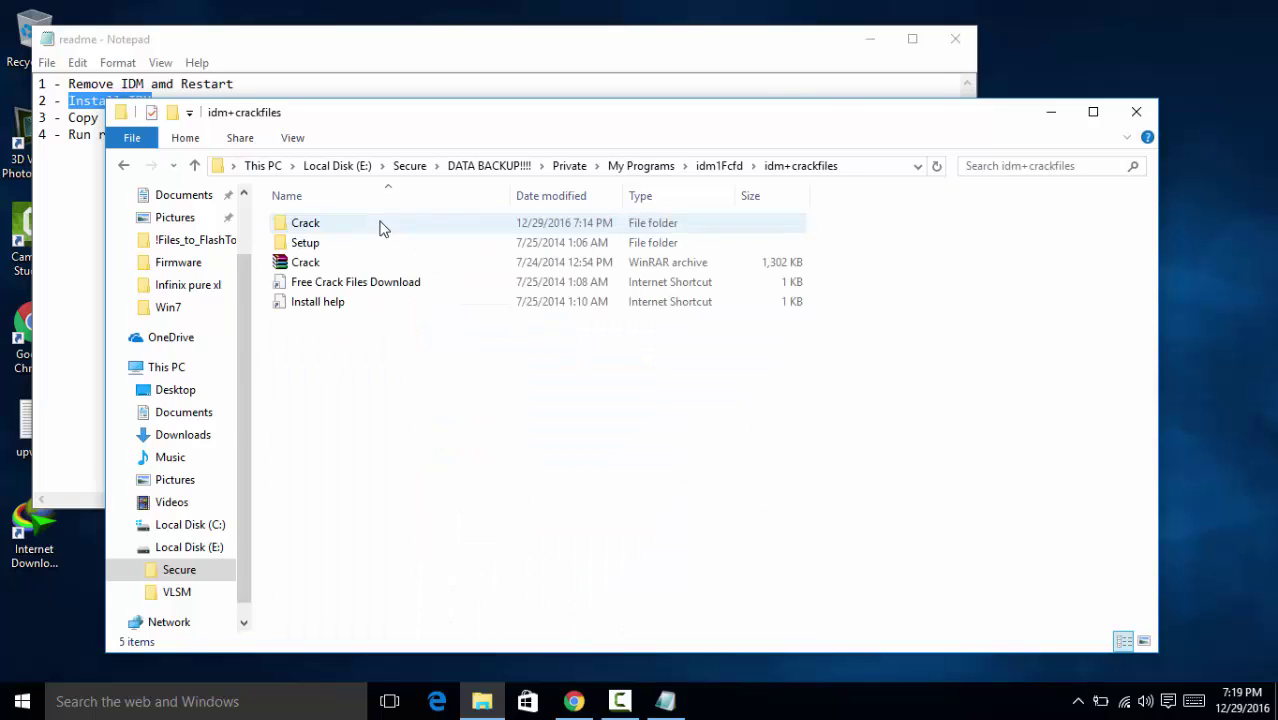
double_click(350, 226)
double_click(343, 224)
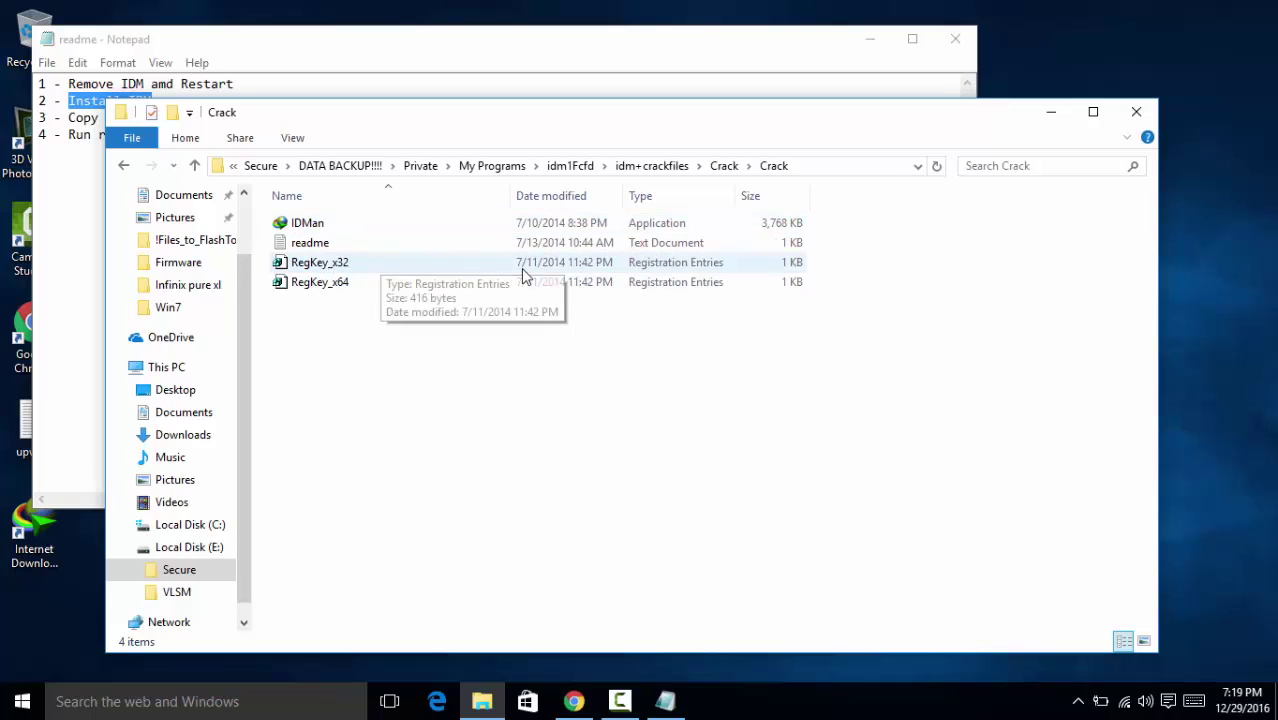
click(345, 273)
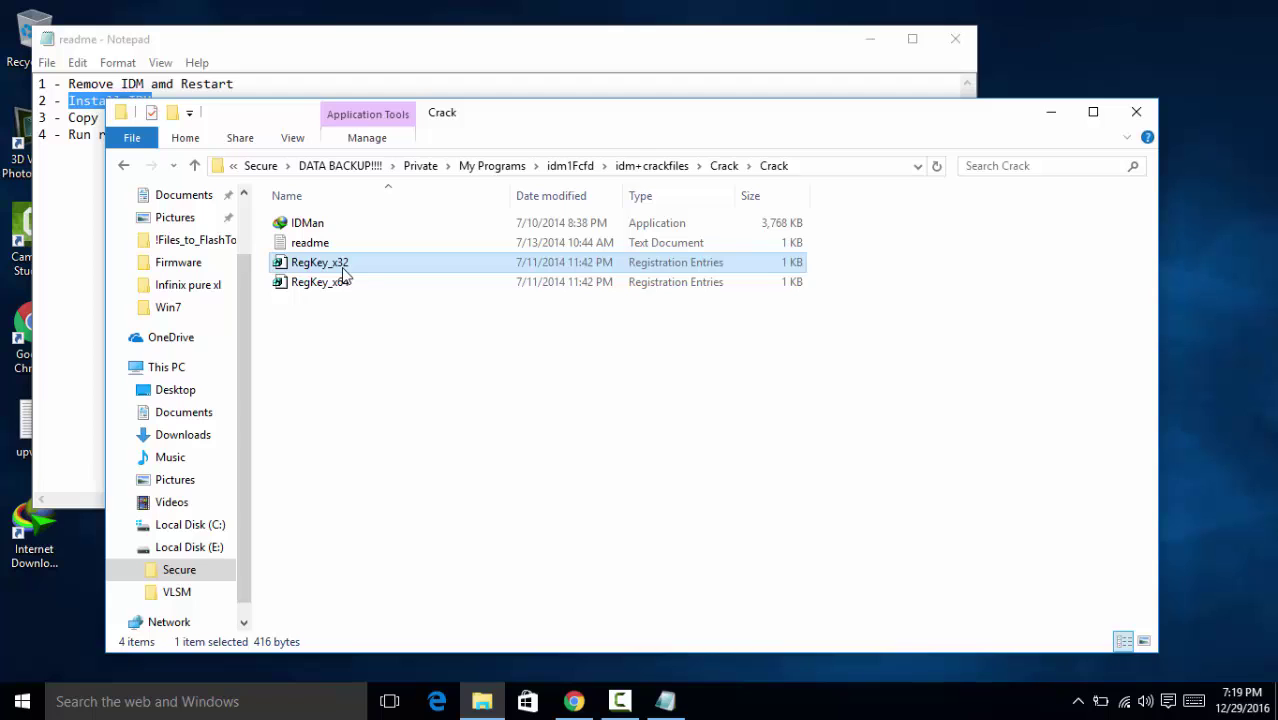
double_click(343, 272)
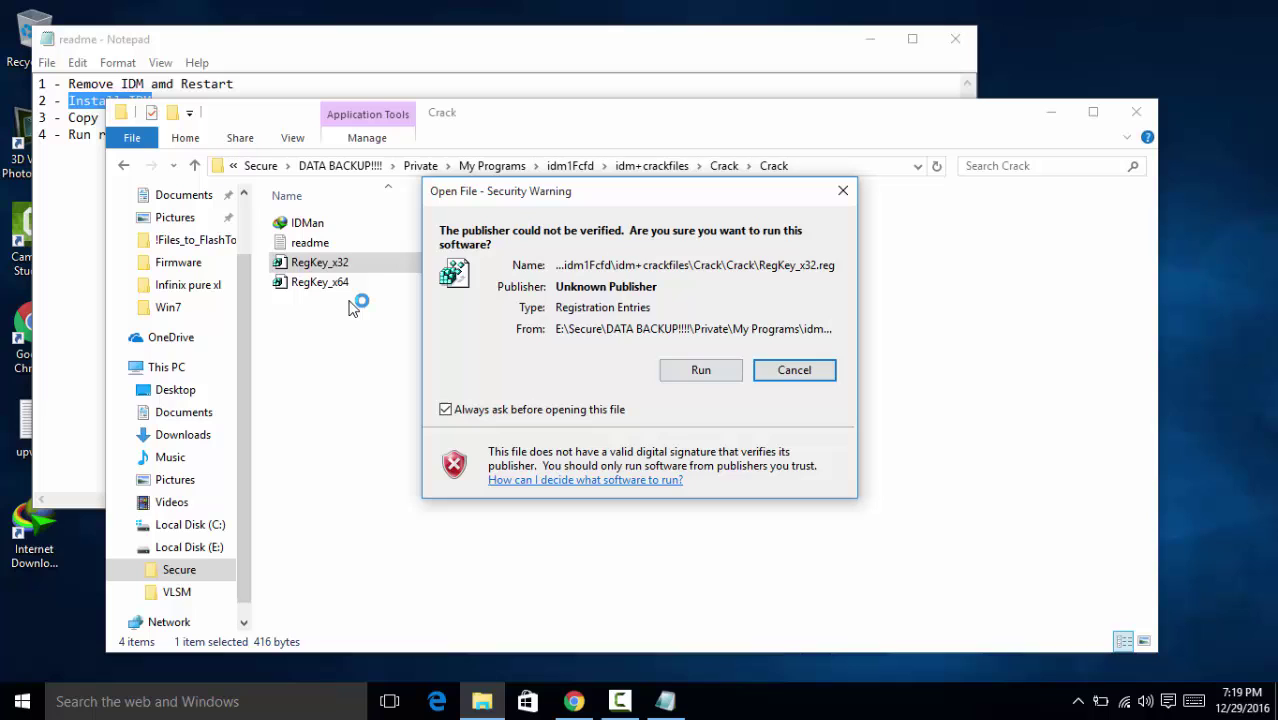
click(843, 191)
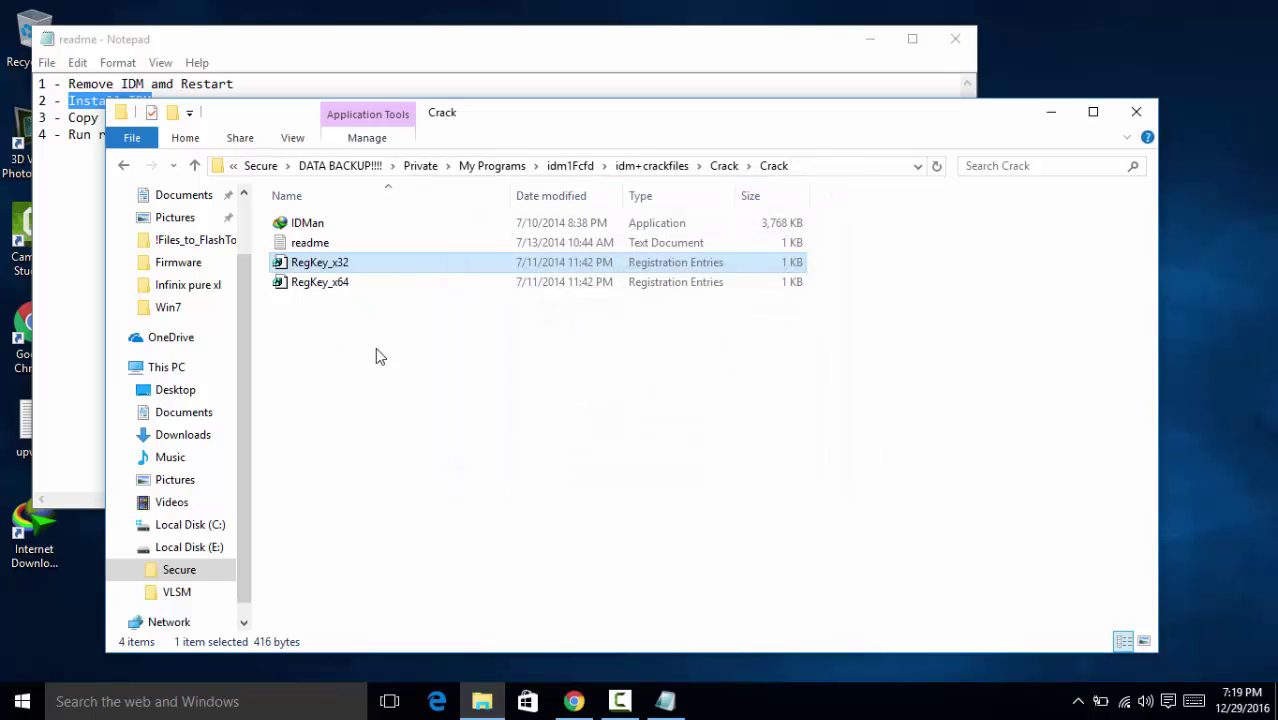
click(343, 284)
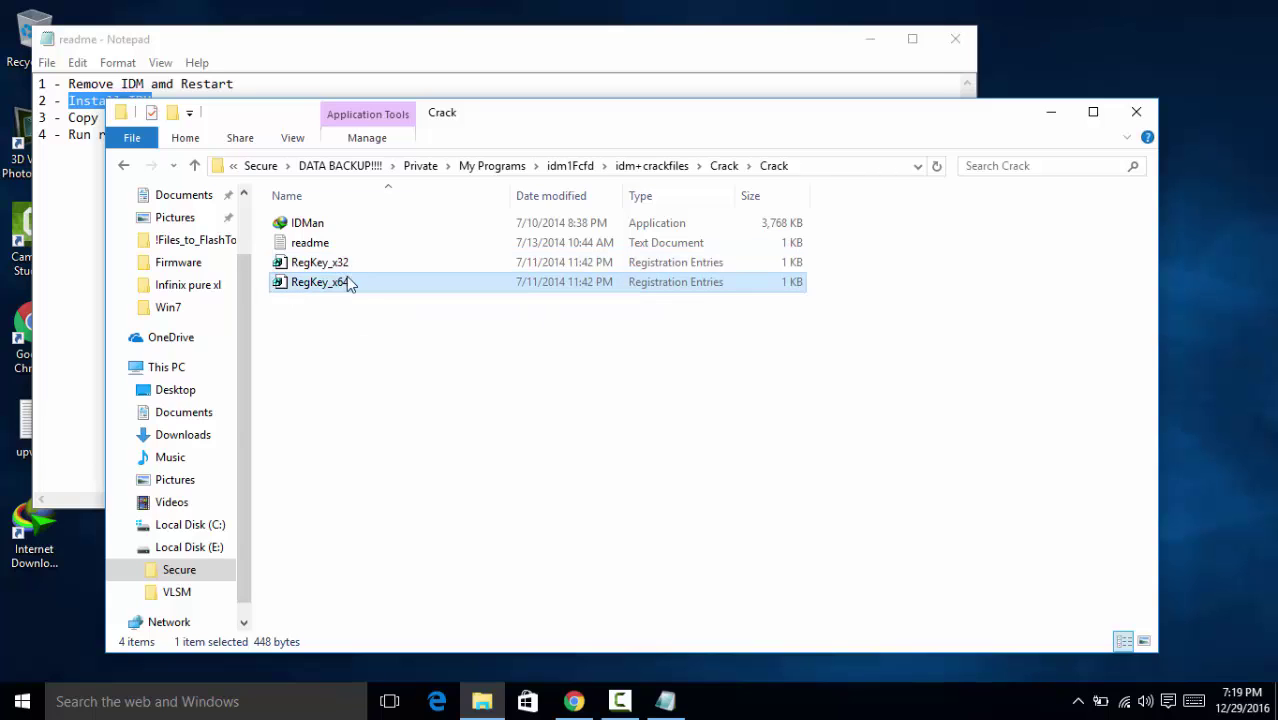
click(350, 263)
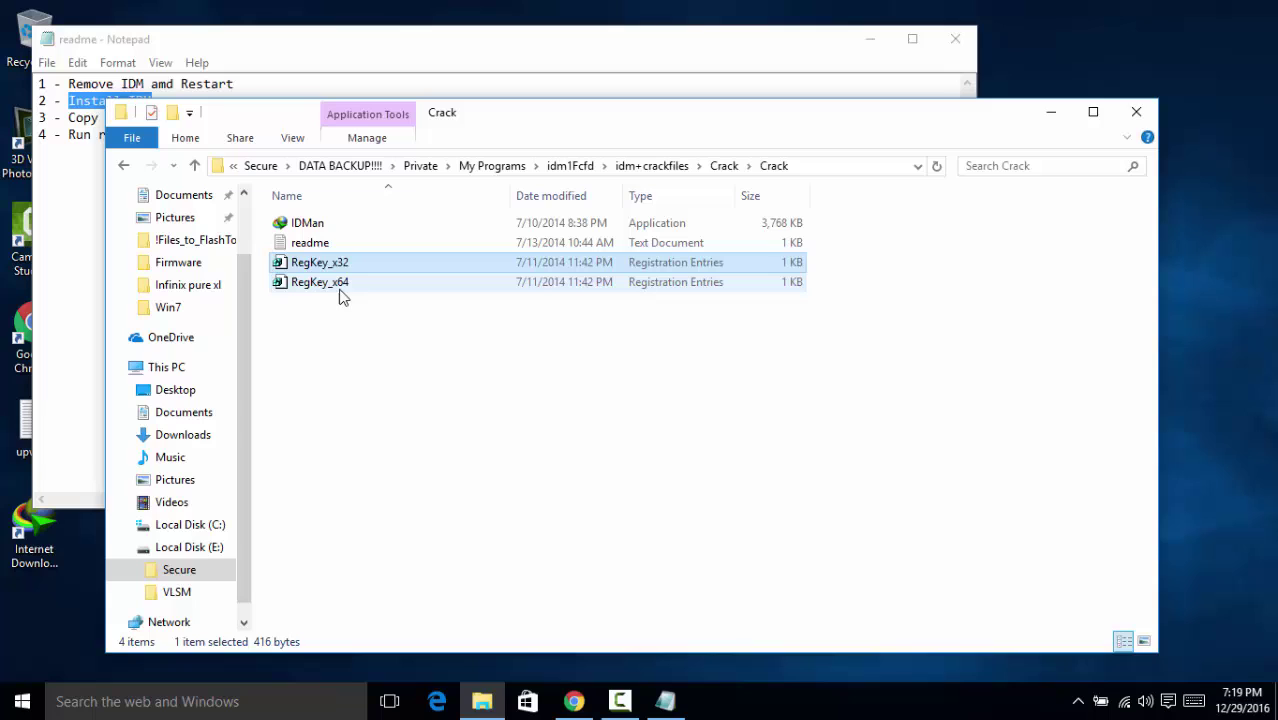
click(346, 289)
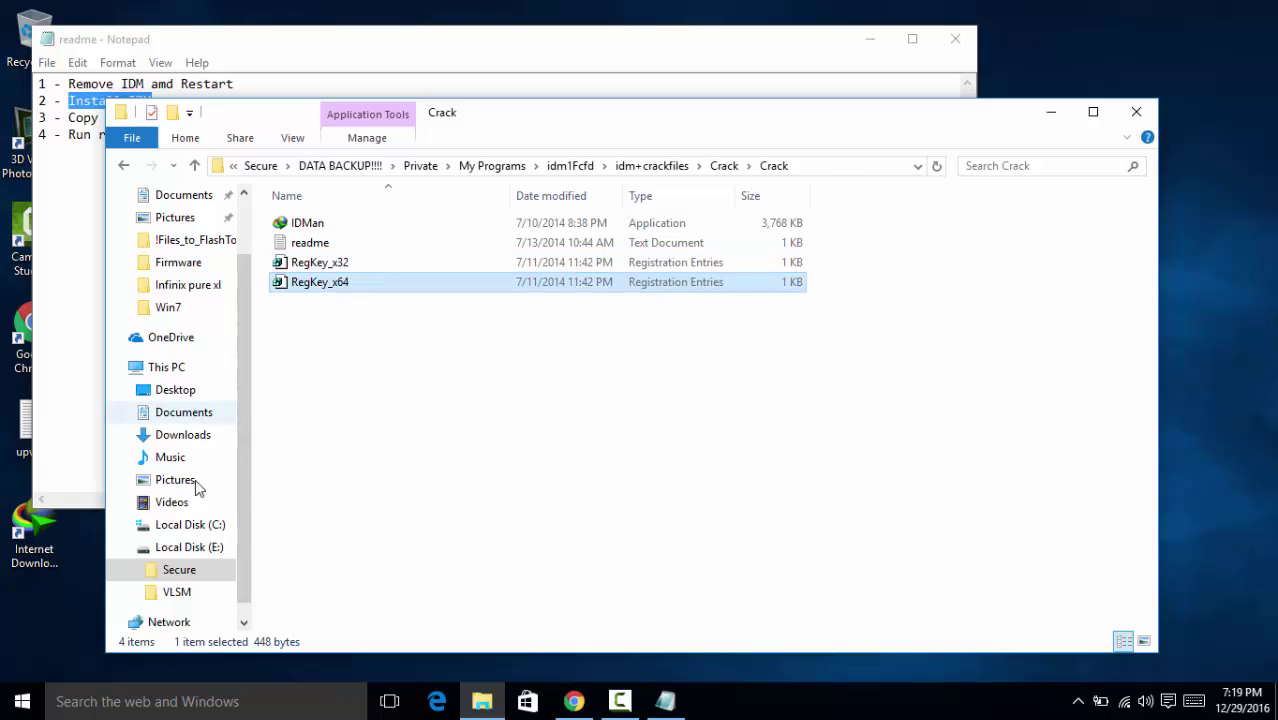
click(358, 262)
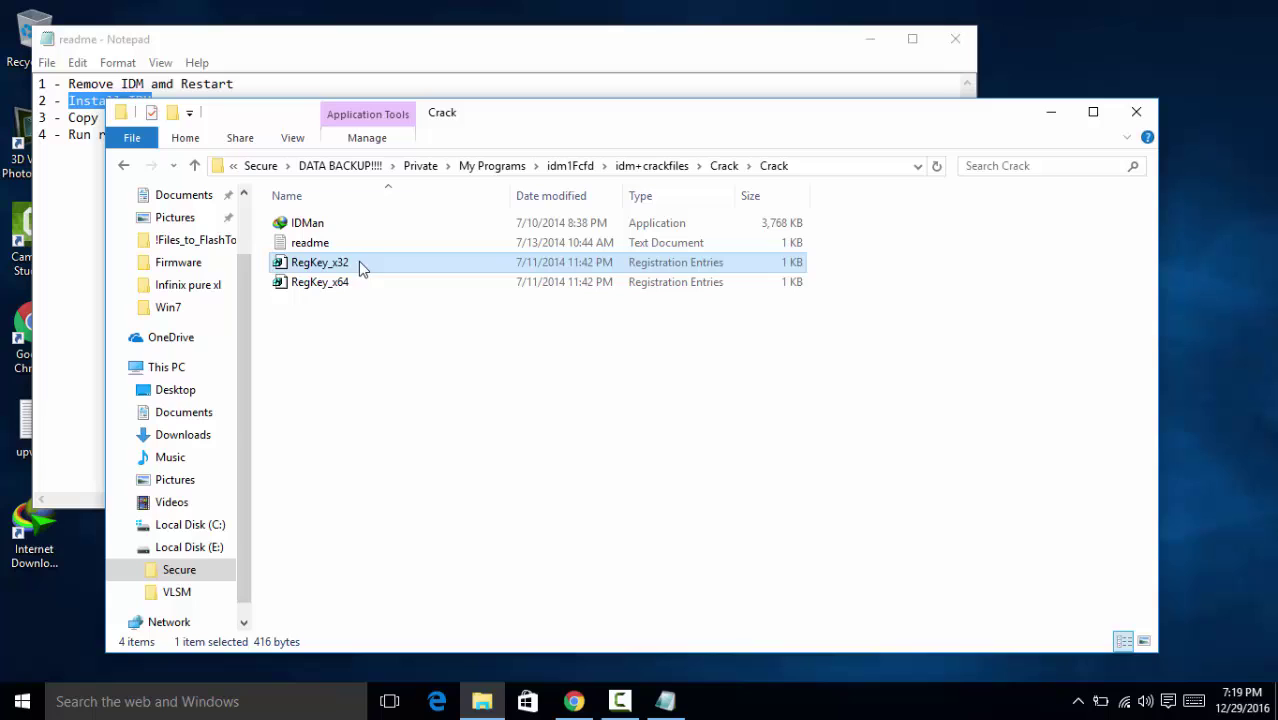
Step: Check the system type in the properties of This PC, and close the System window
right_click(166, 370)
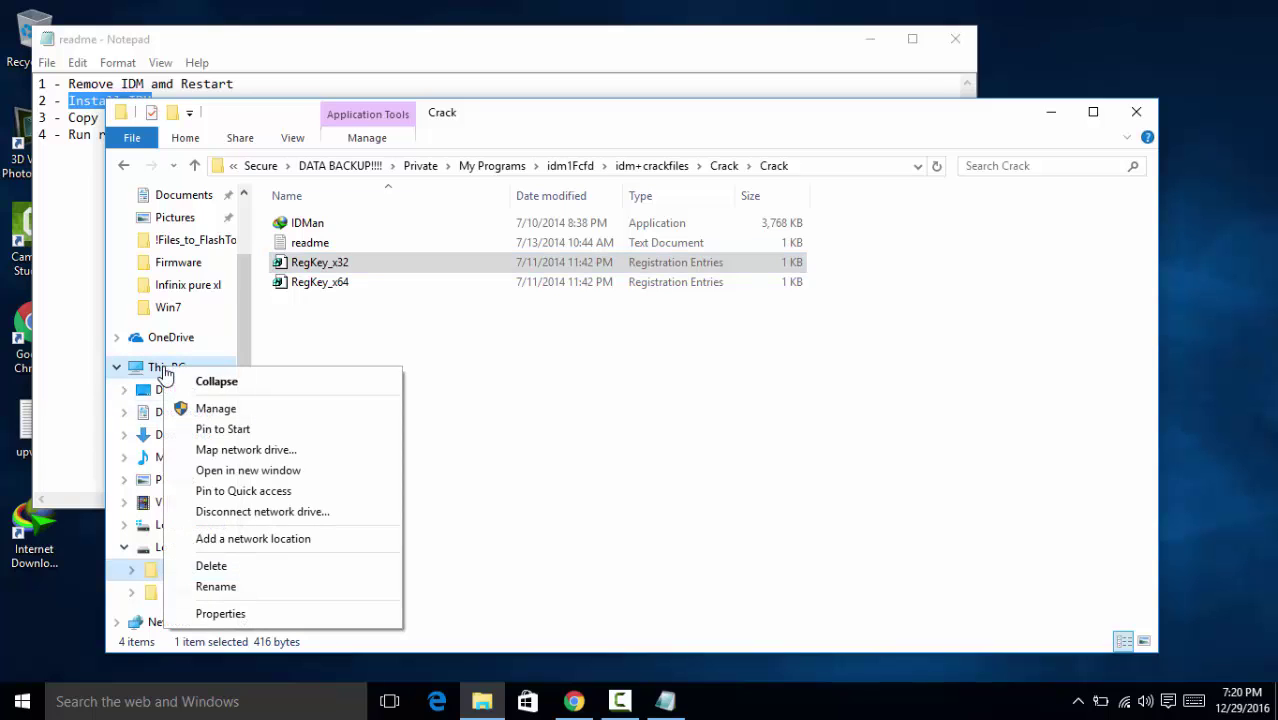
click(220, 612)
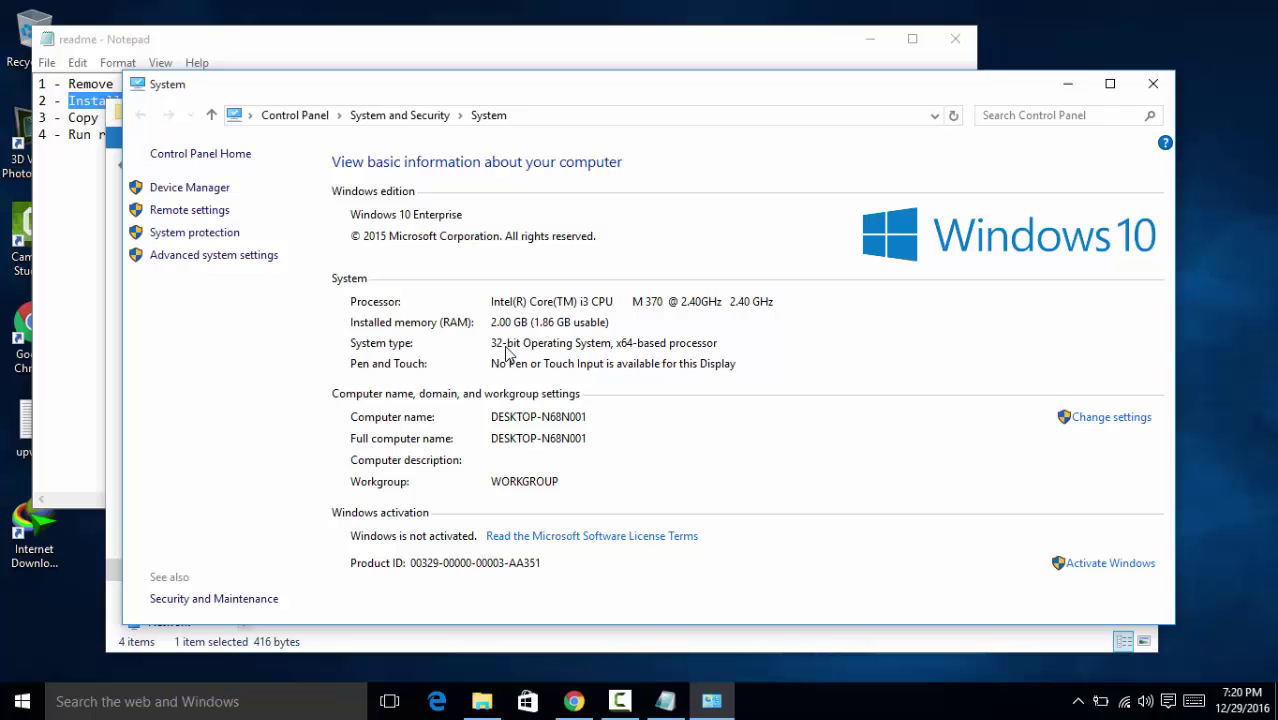
click(1170, 84)
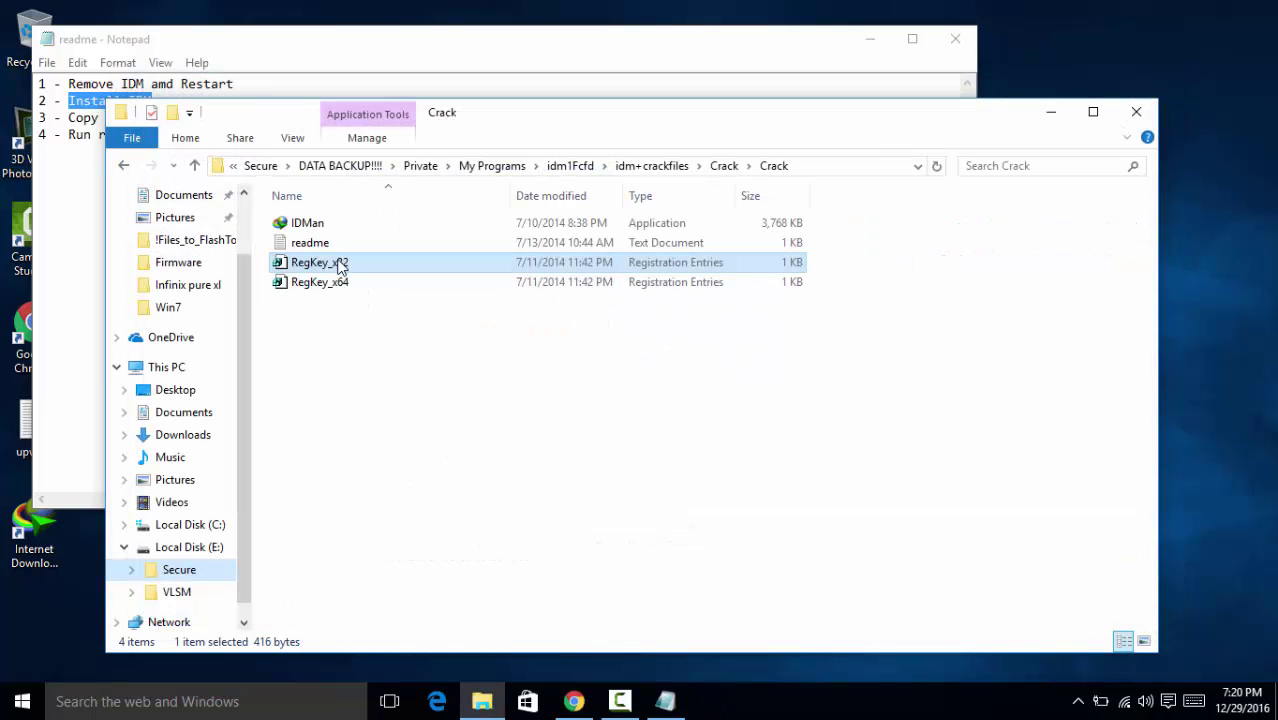
Step: Run RegKey_x32 to add its keys to the registry, and close the Crack folder and readme windows
double_click(339, 264)
click(703, 372)
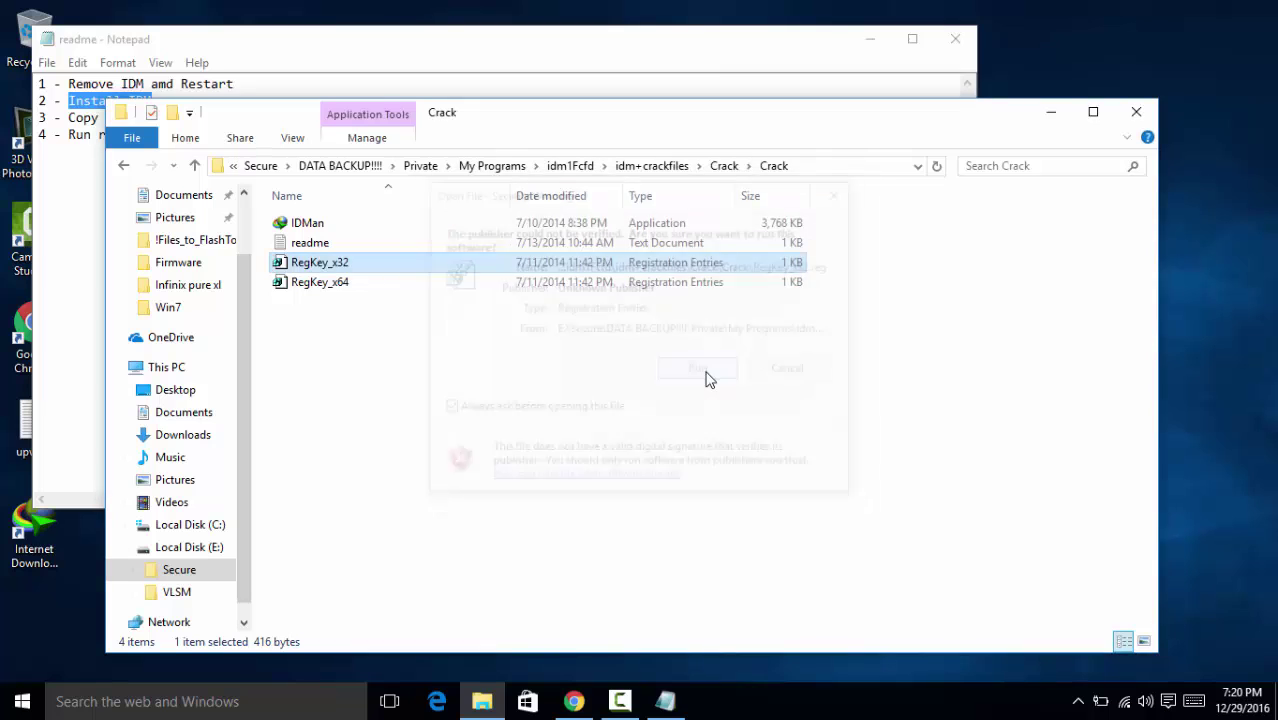
click(705, 376)
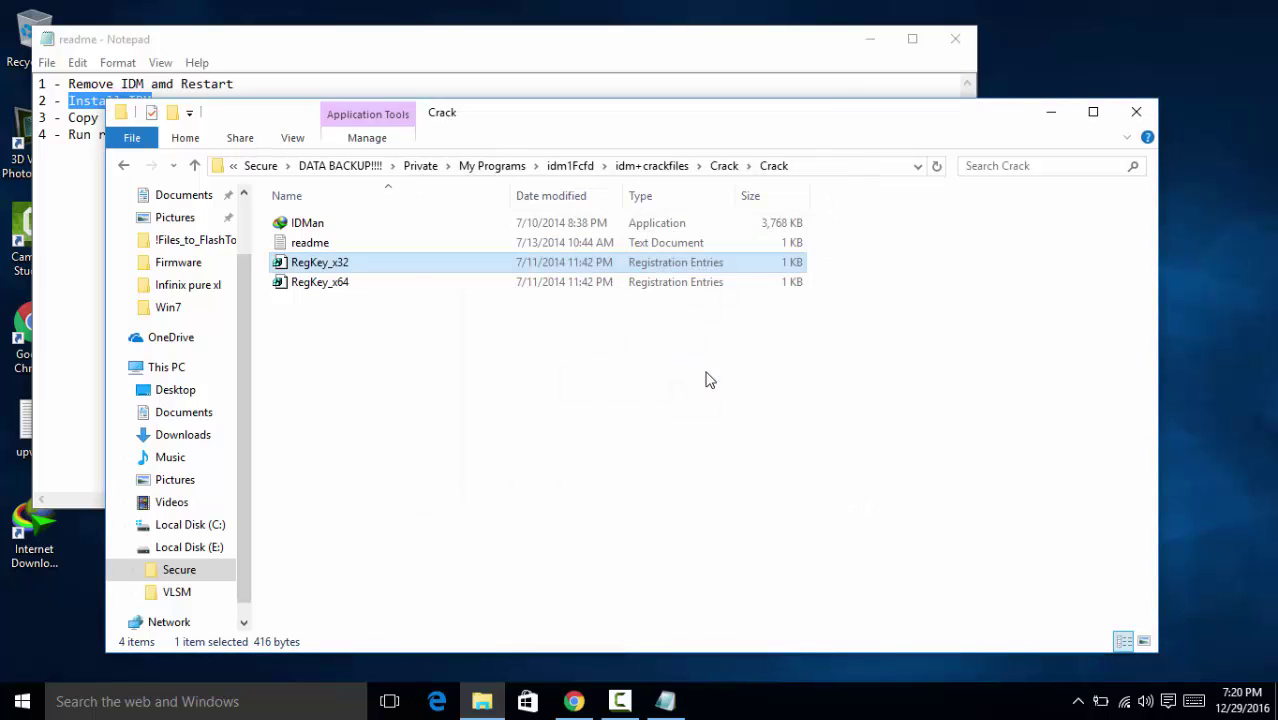
click(787, 384)
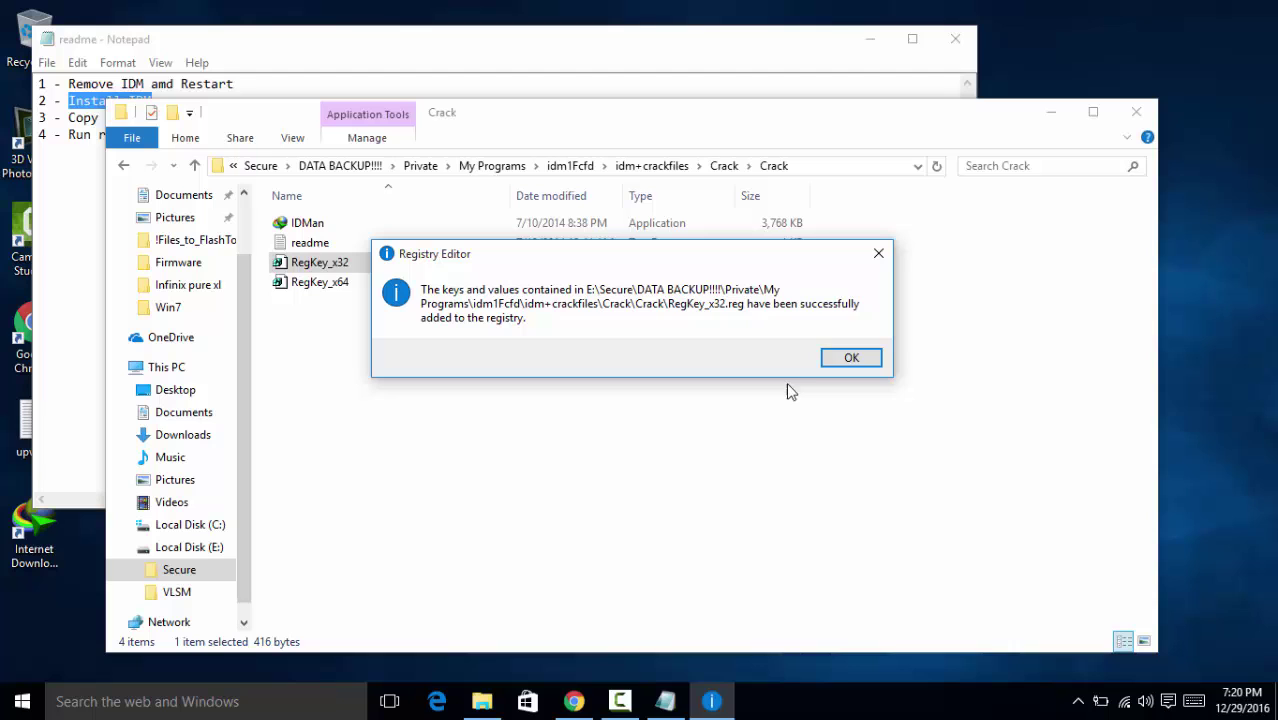
click(845, 357)
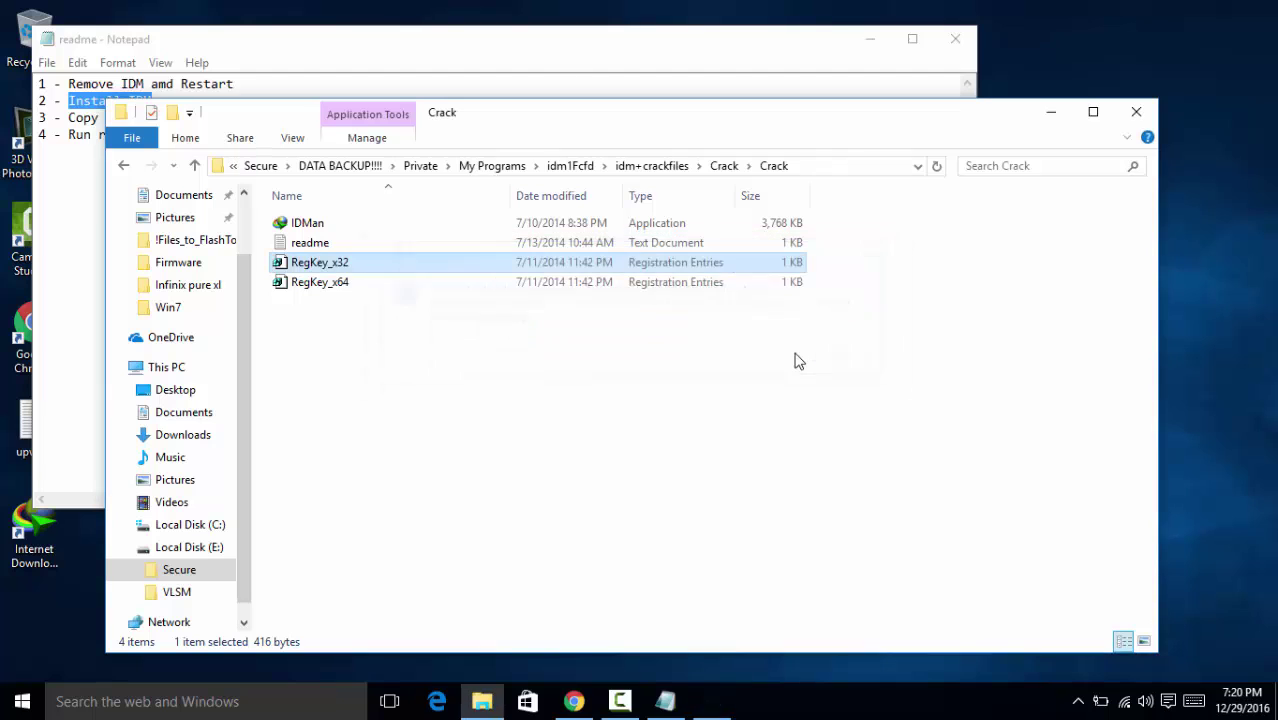
click(1130, 119)
click(955, 40)
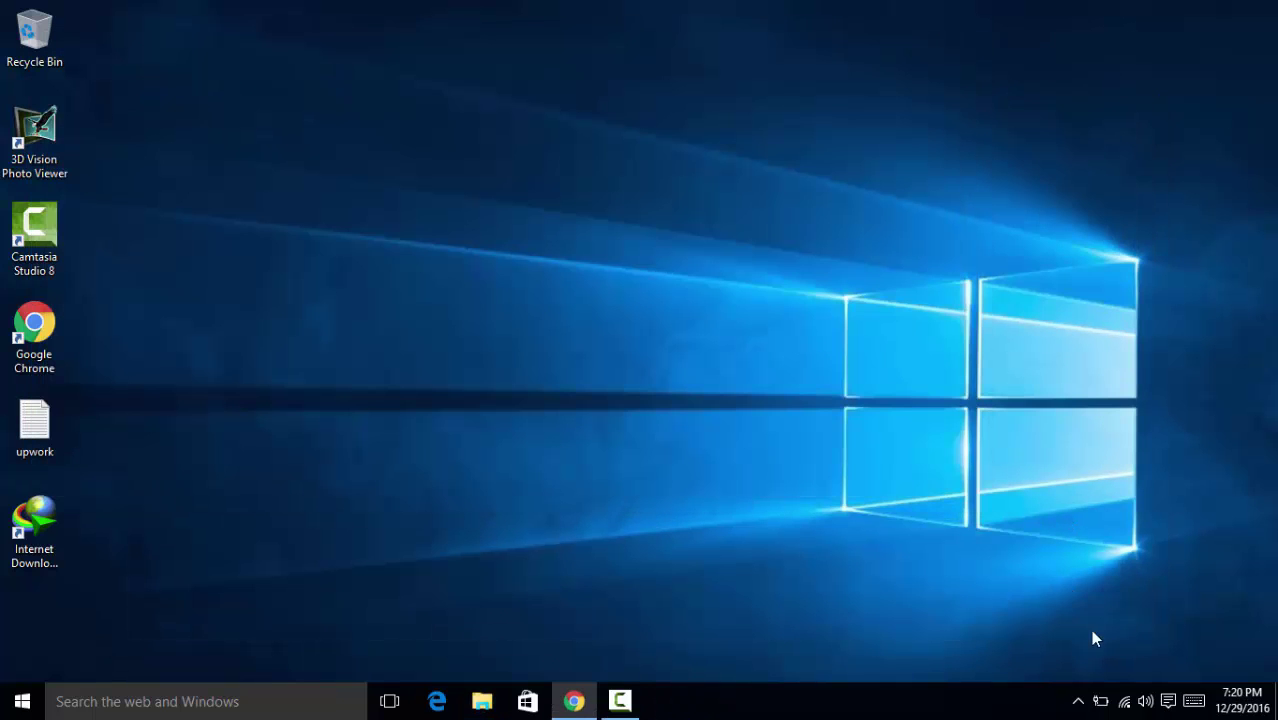
Step: Launch Internet Download Manager from the desktop and dismiss the Tip of the Day
click(1078, 701)
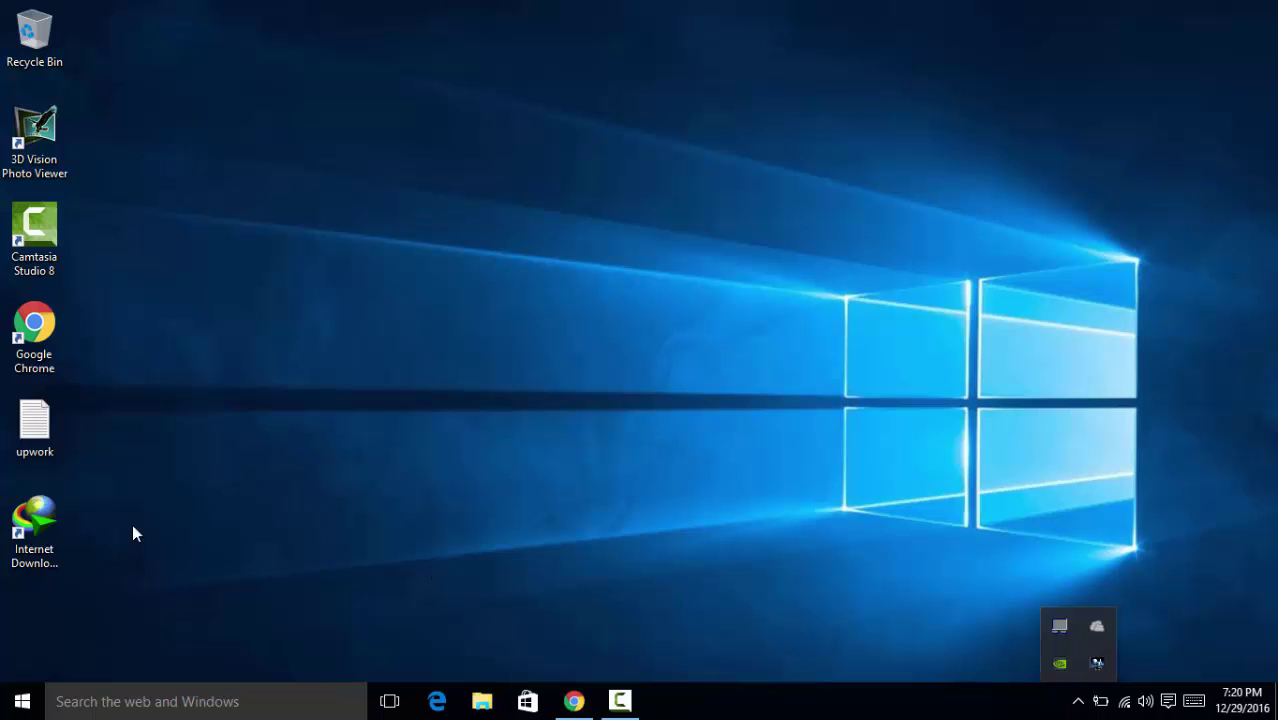
double_click(40, 525)
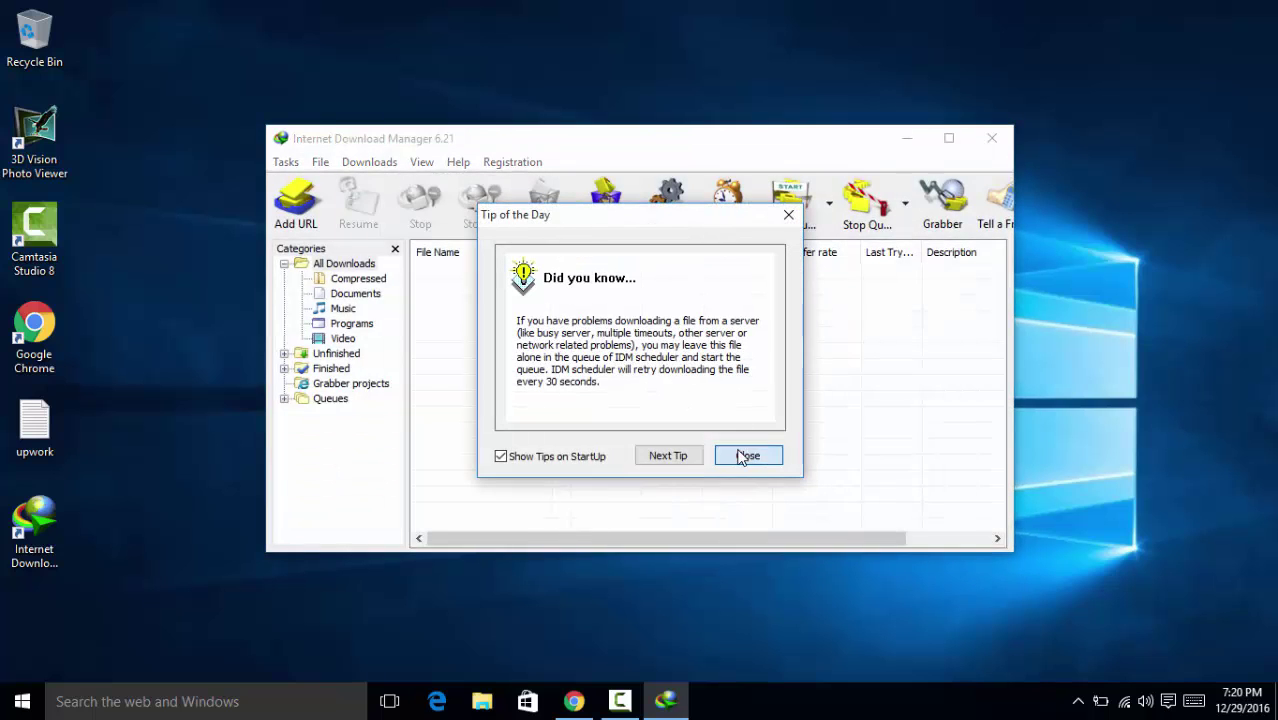
click(745, 456)
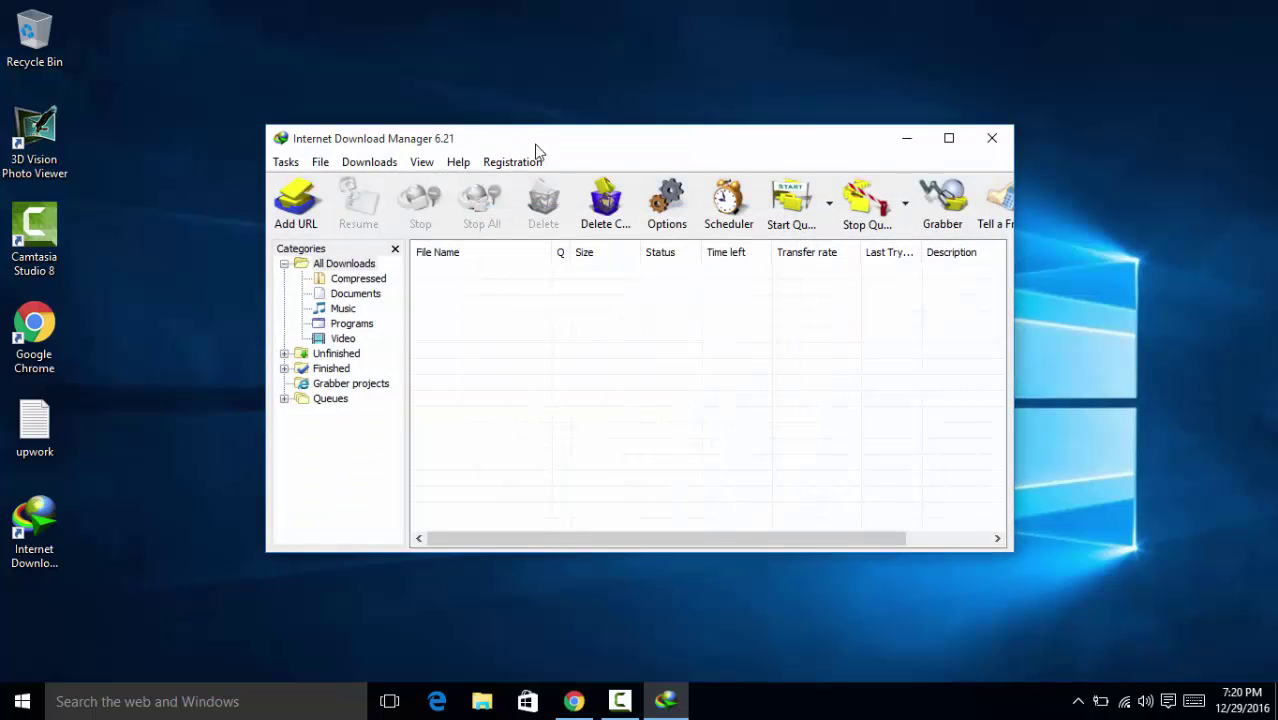
Step: Check the Registration options in Internet Download Manager, and close the program window
click(512, 162)
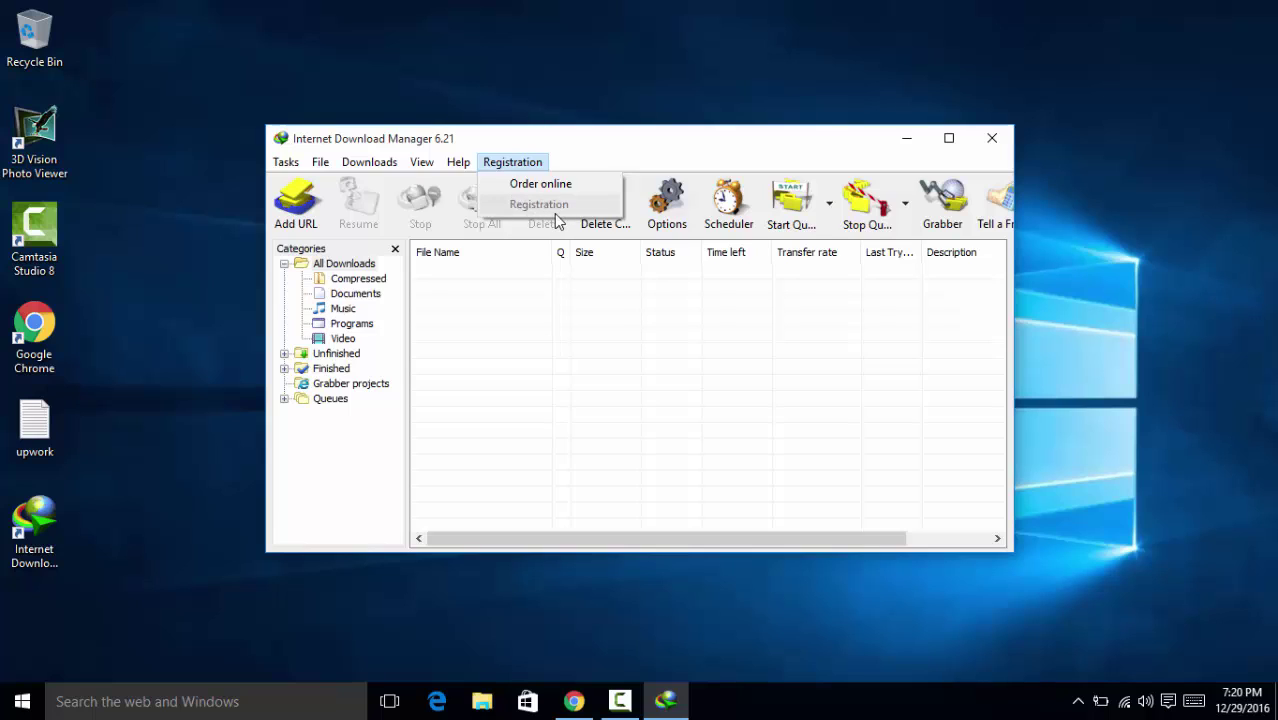
click(991, 139)
click(991, 139)
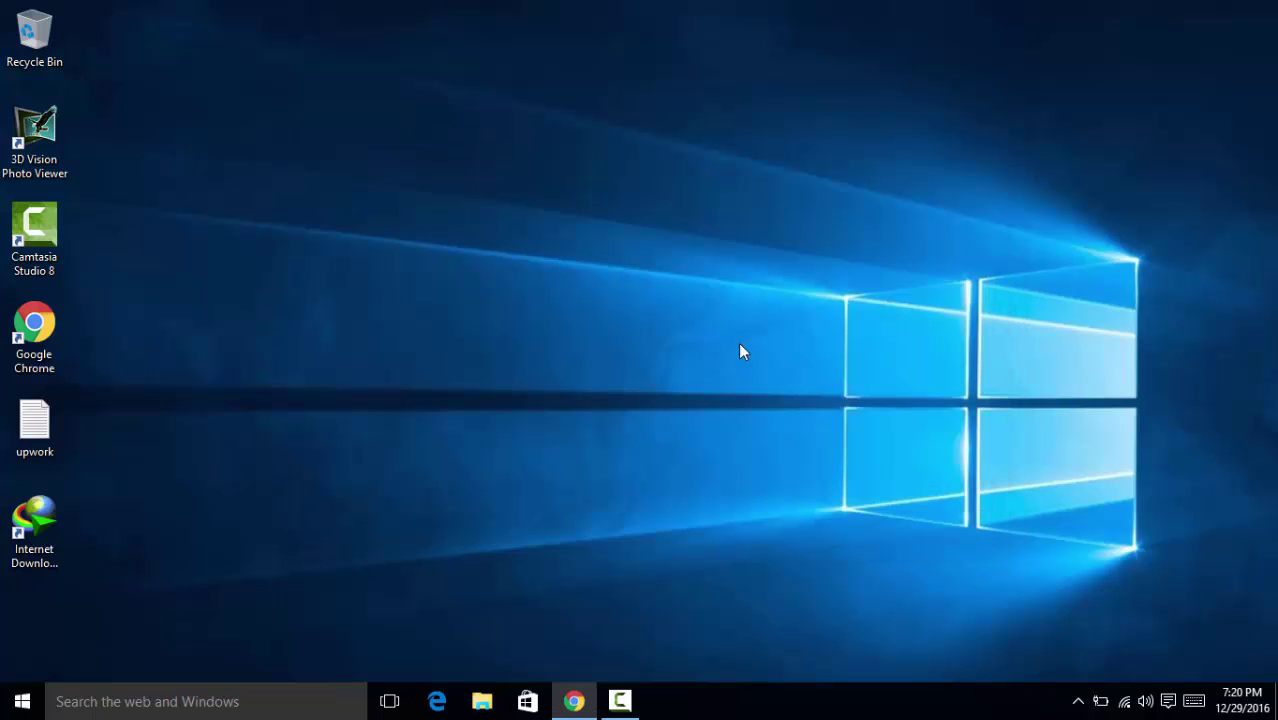
Step: Switch to Google Chrome and look over the Facebook profile's header, intro and first timeline post
click(620, 700)
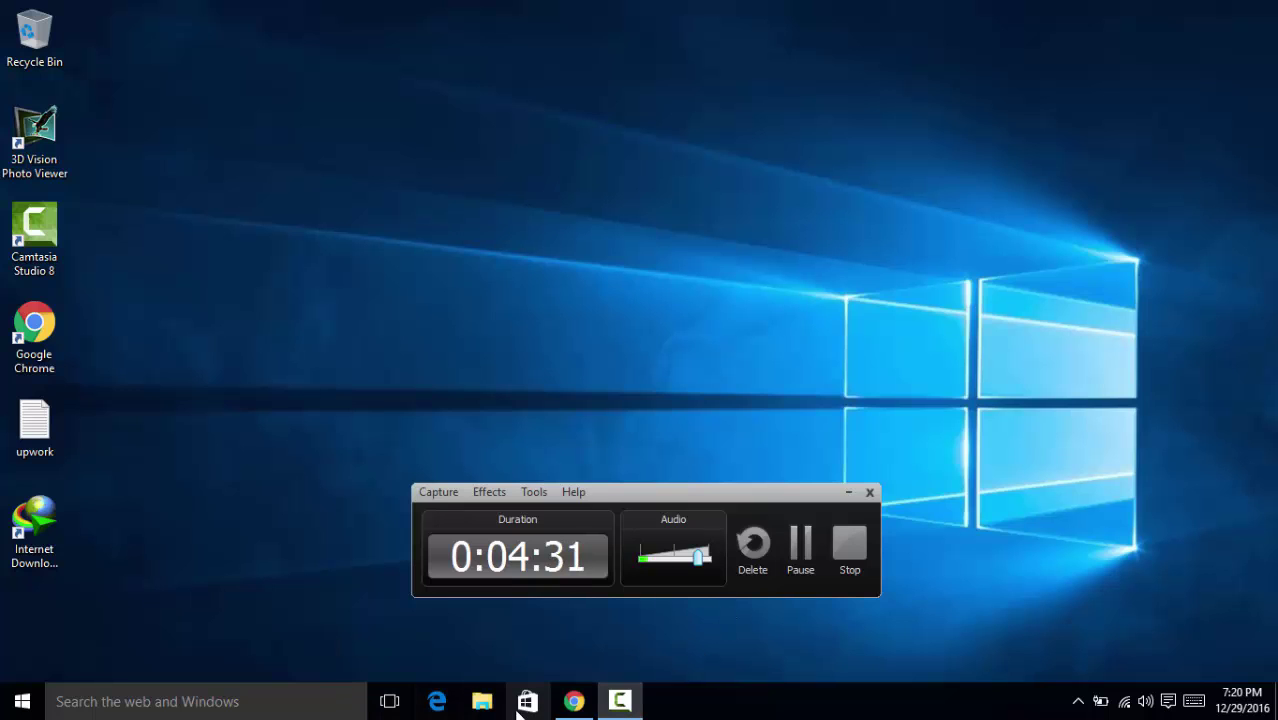
click(573, 703)
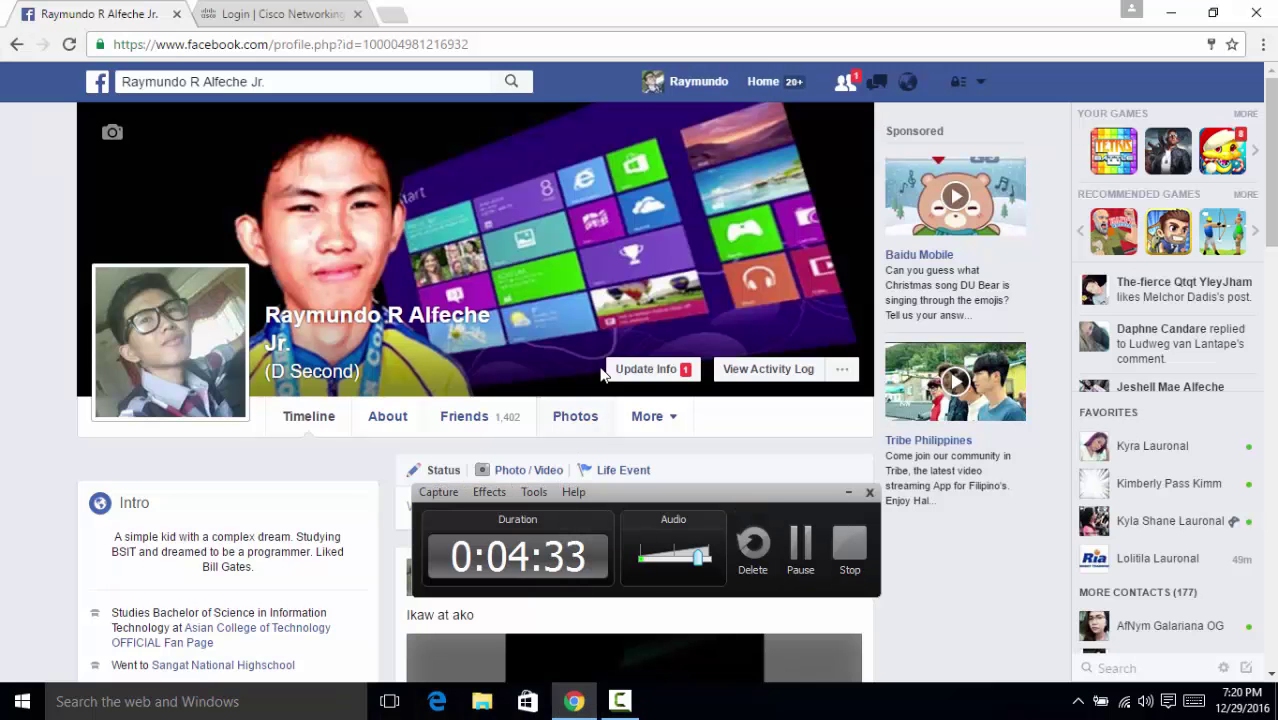
scroll(601, 373, down, 2)
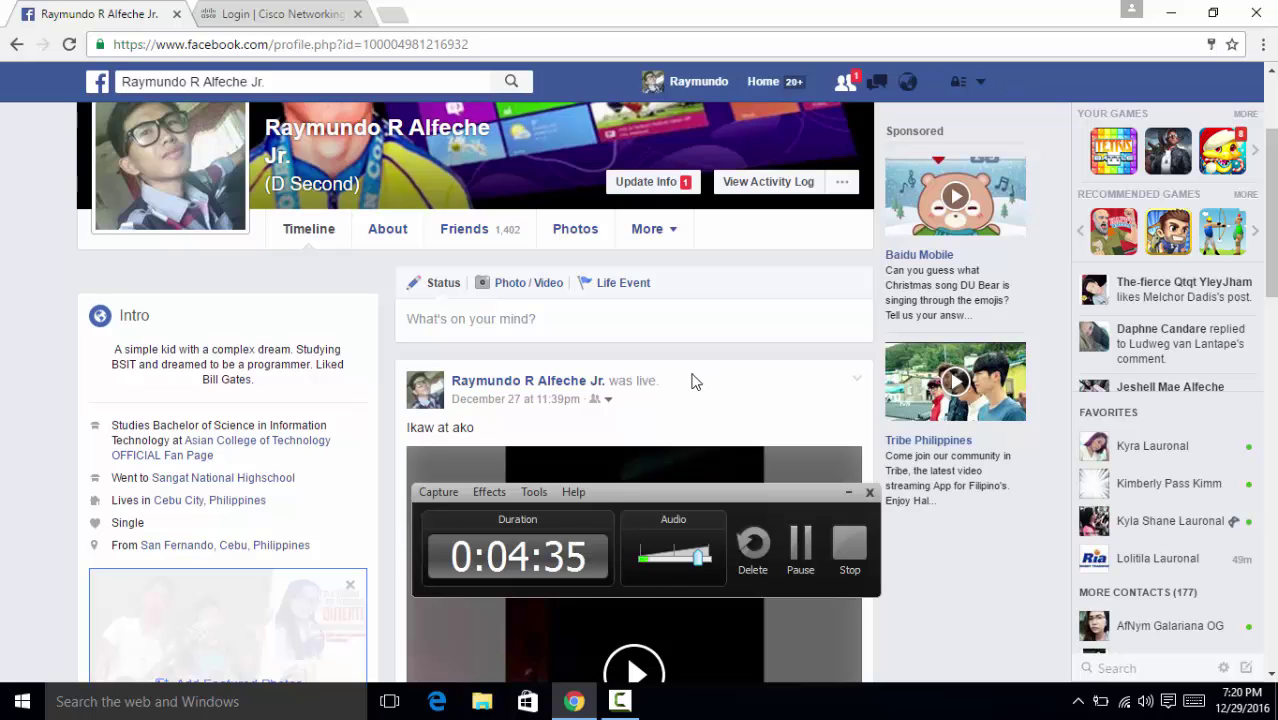
click(848, 492)
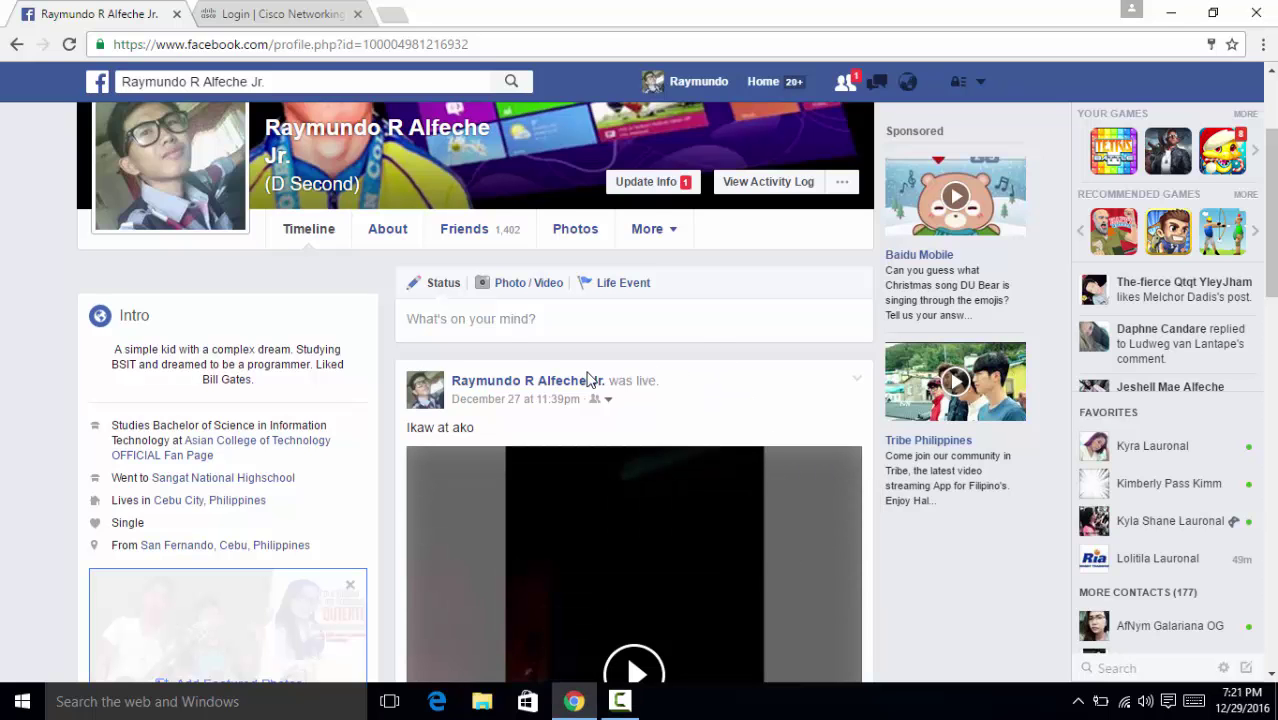
scroll(588, 380, down, 2)
scroll(636, 428, up, 3)
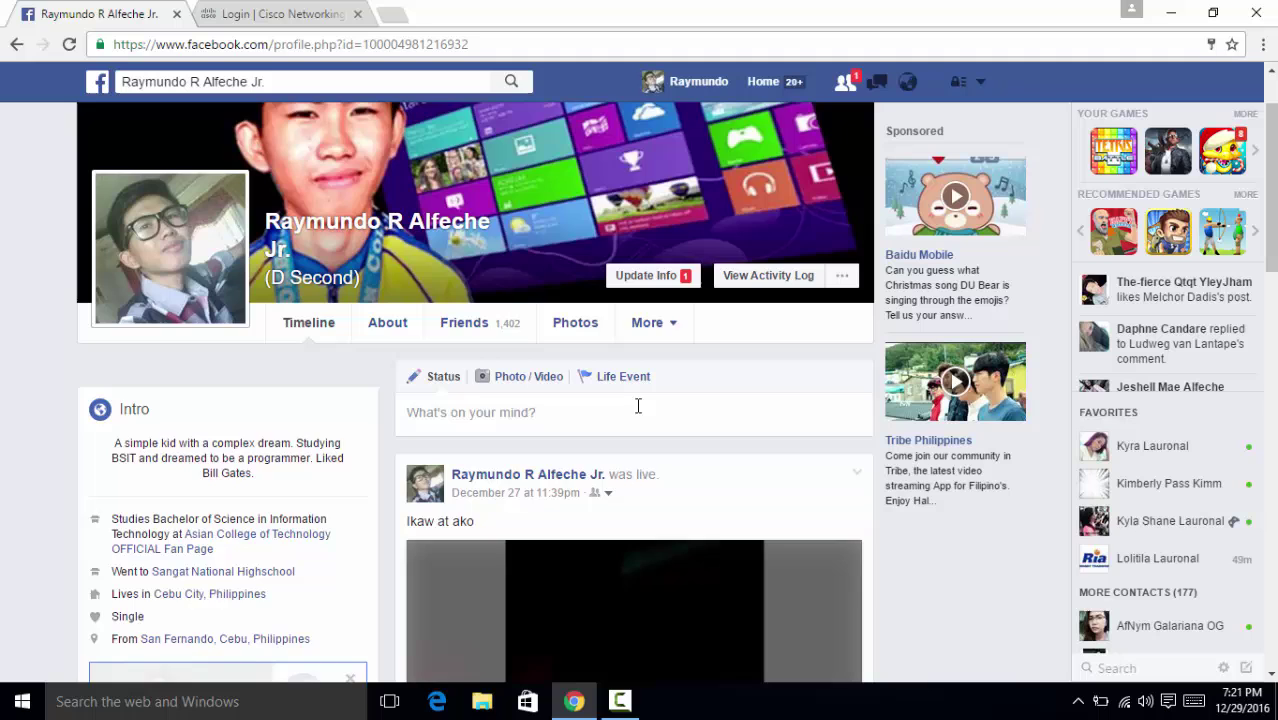
scroll(632, 395, up, 1)
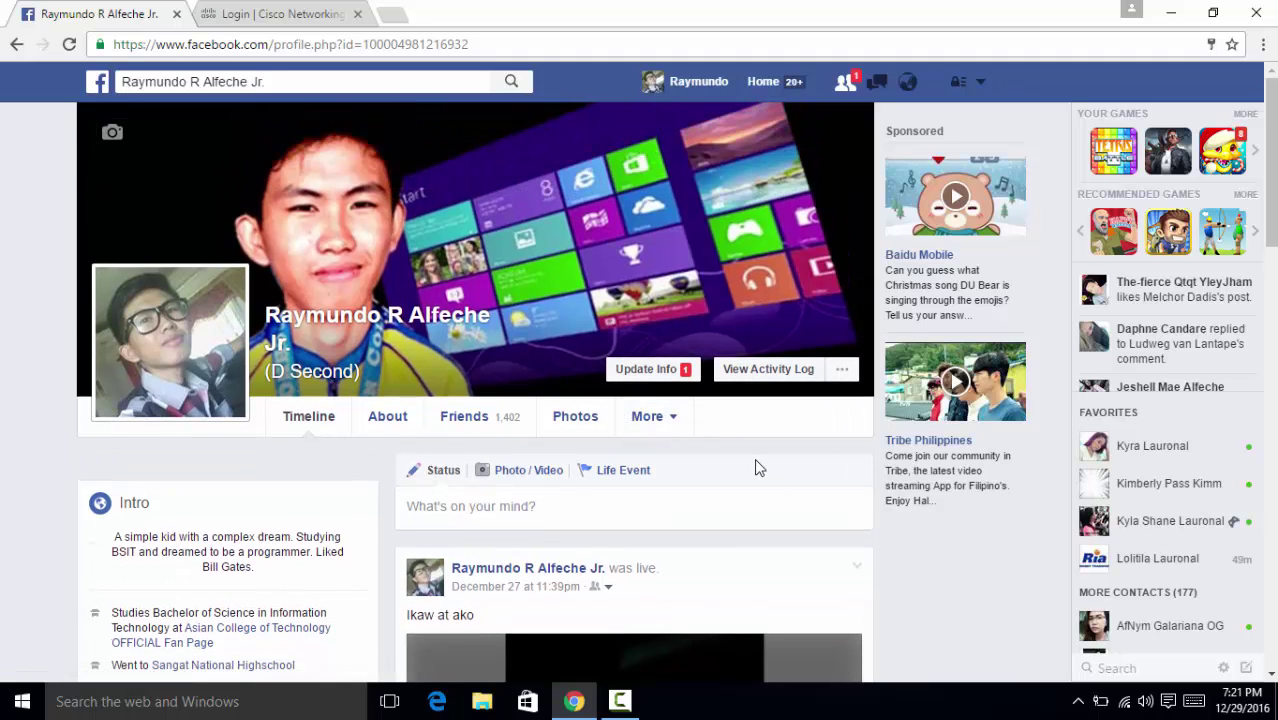
scroll(757, 467, down, 1)
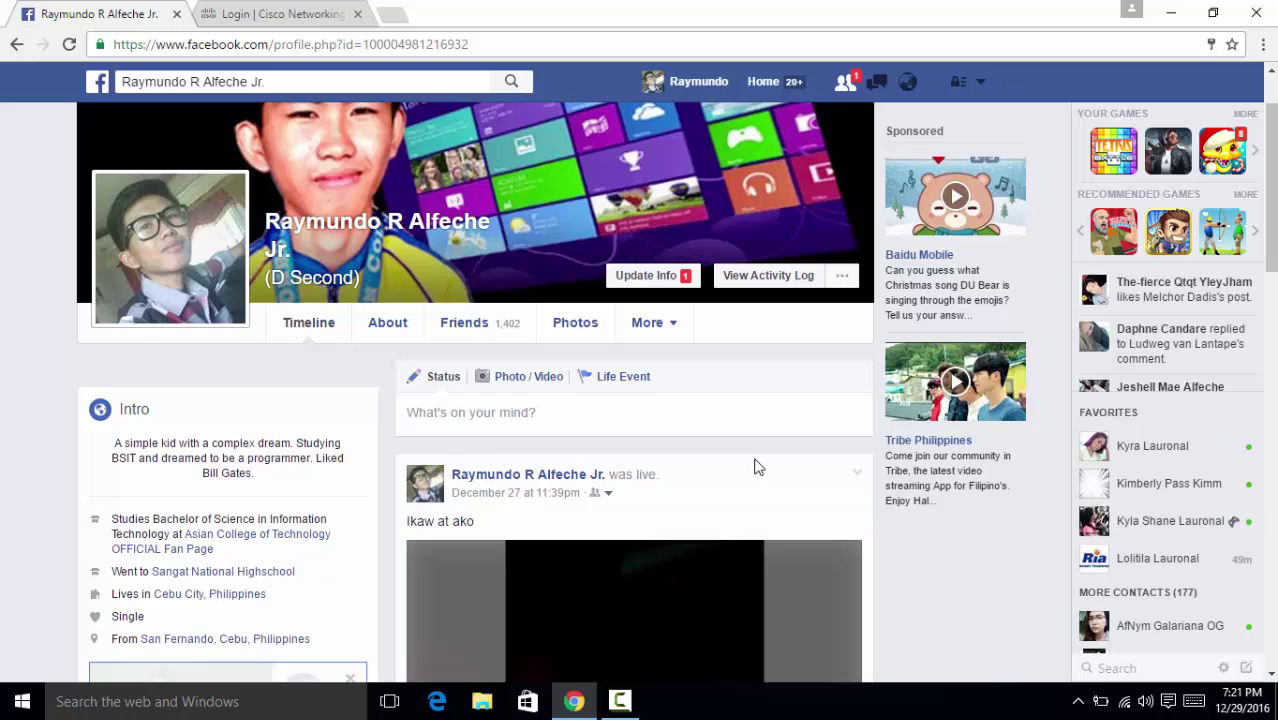
scroll(709, 455, up, 1)
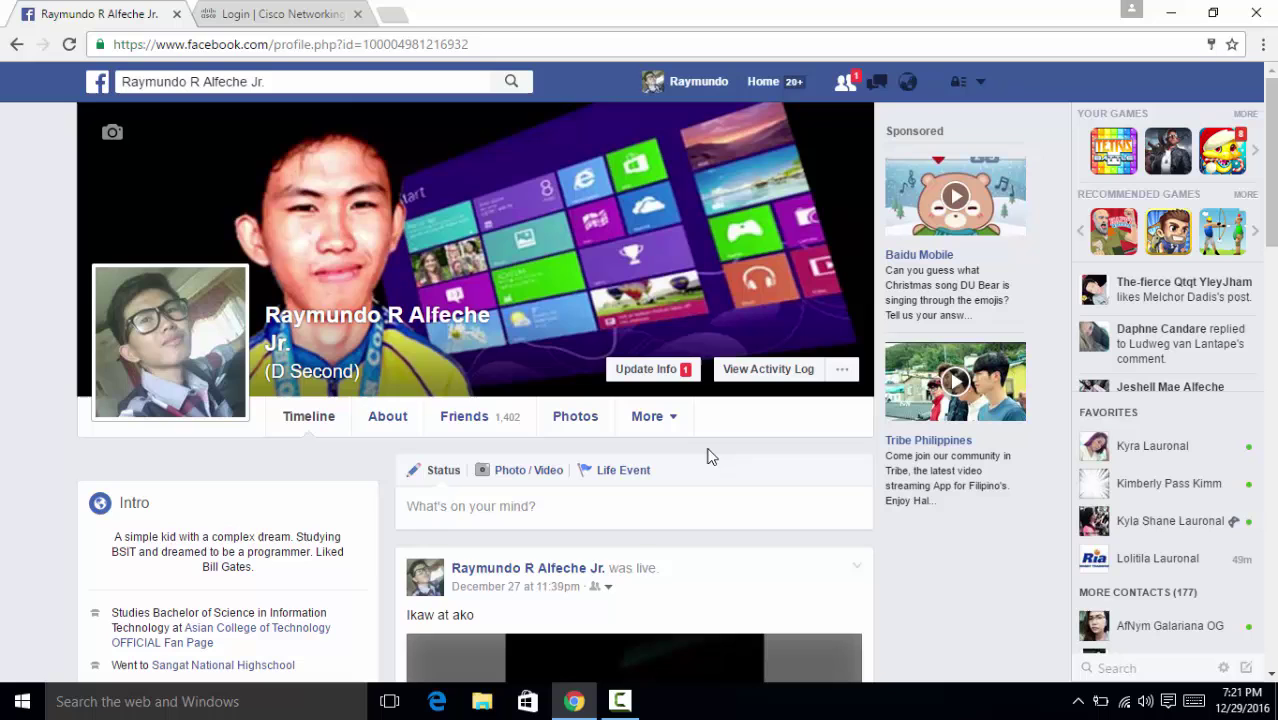
scroll(709, 457, down, 2)
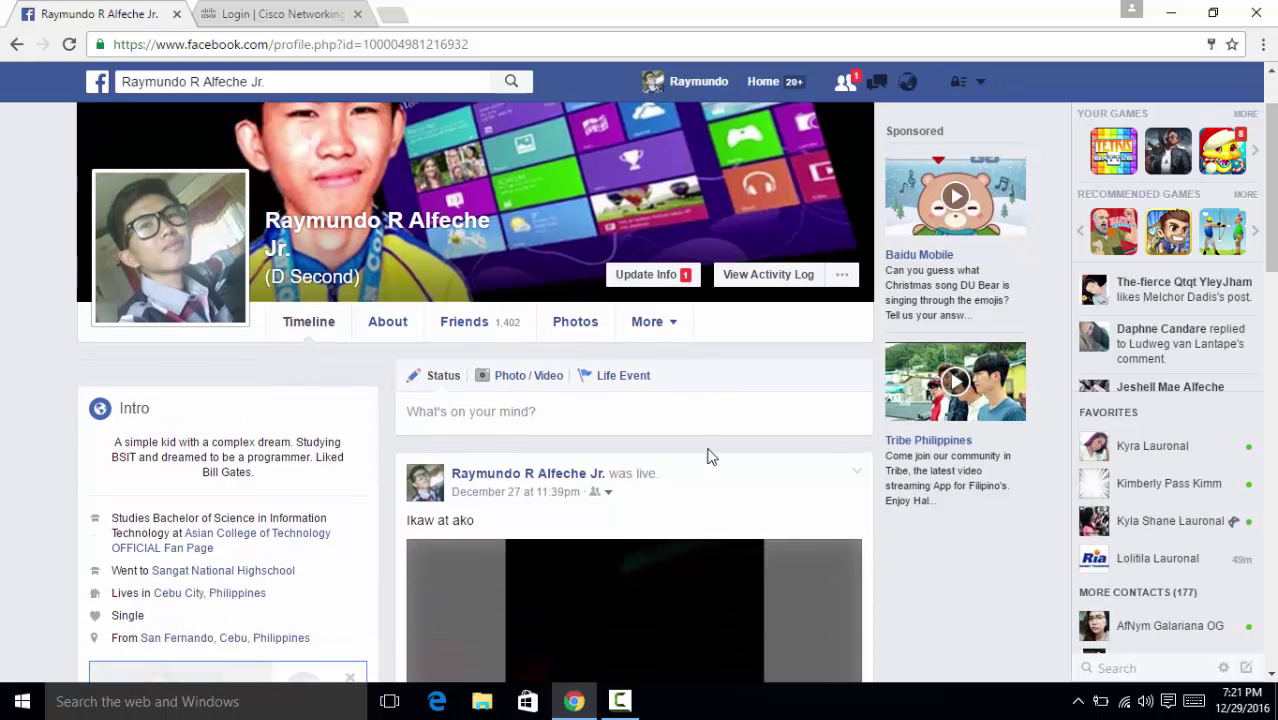
scroll(706, 444, down, 3)
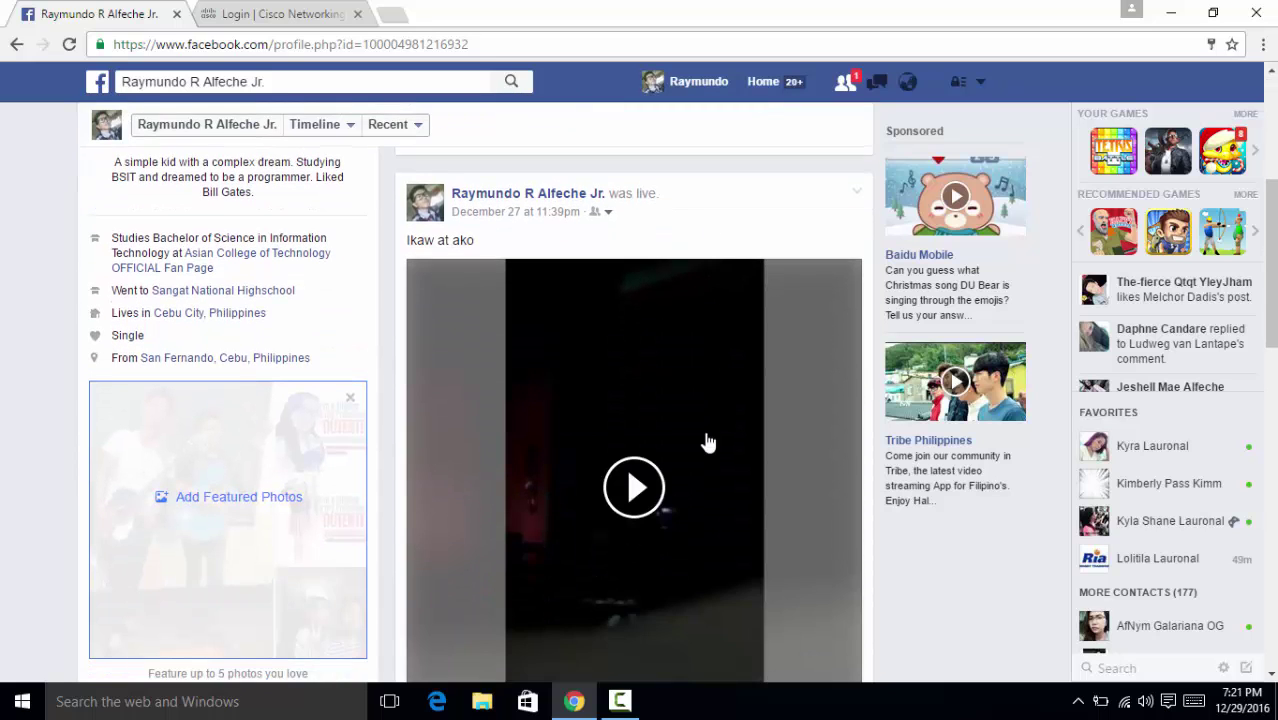
scroll(706, 440, up, 5)
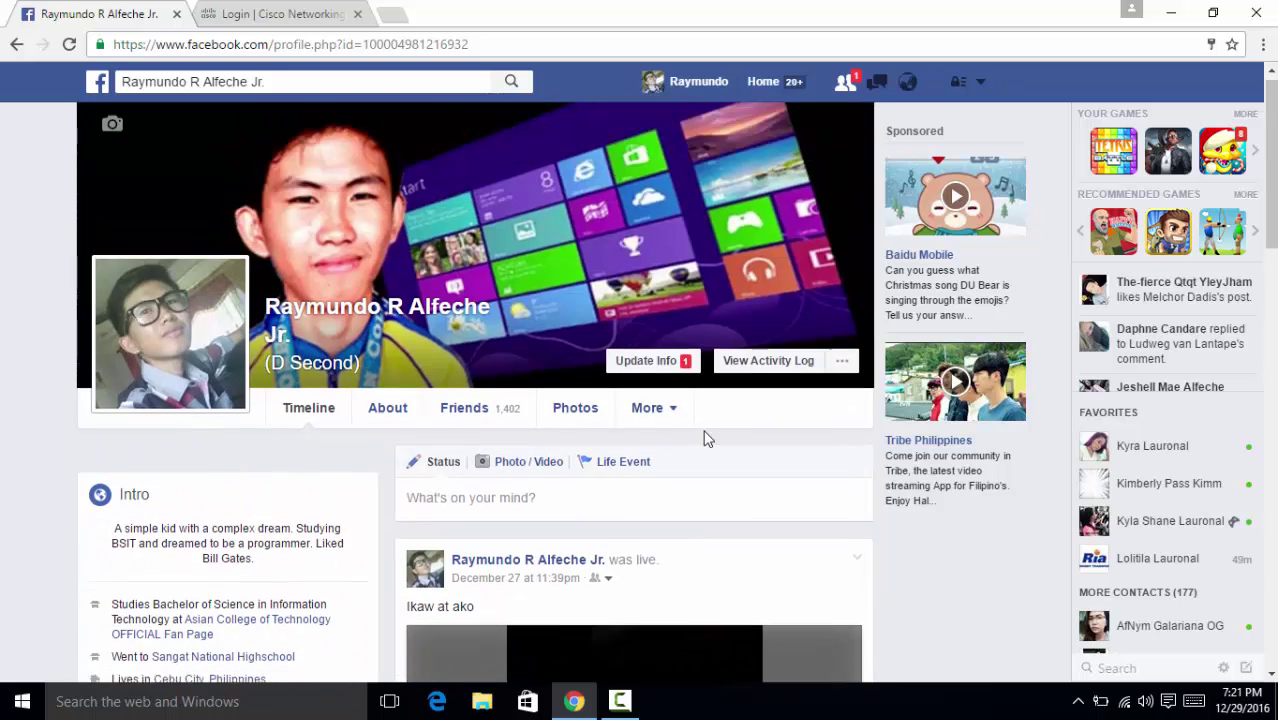
click(622, 700)
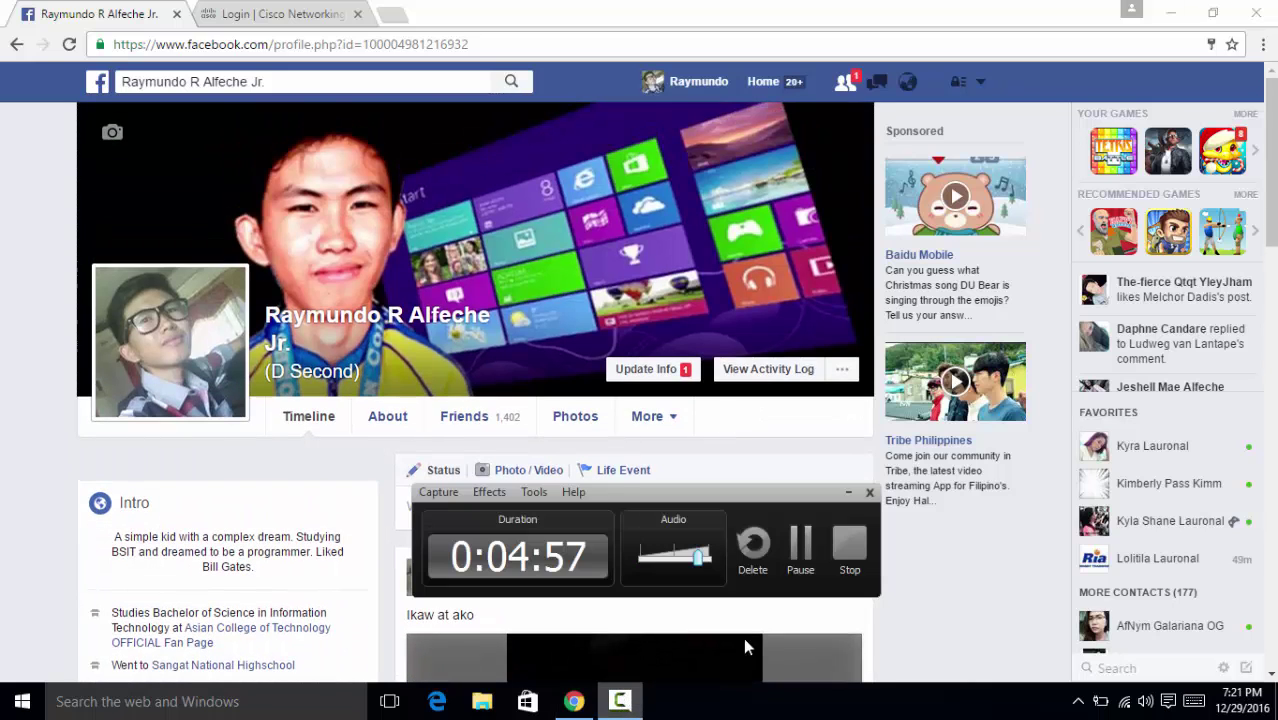